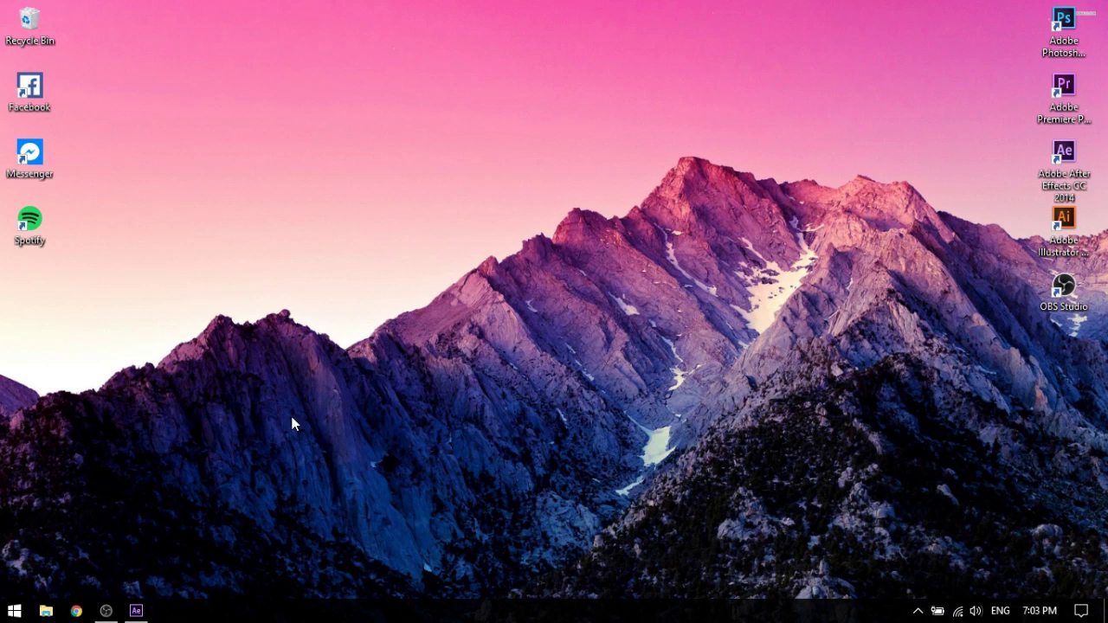
- Create a new 1280×720 HDV/HDTV 720 composition, Comp 1
click(136, 610)
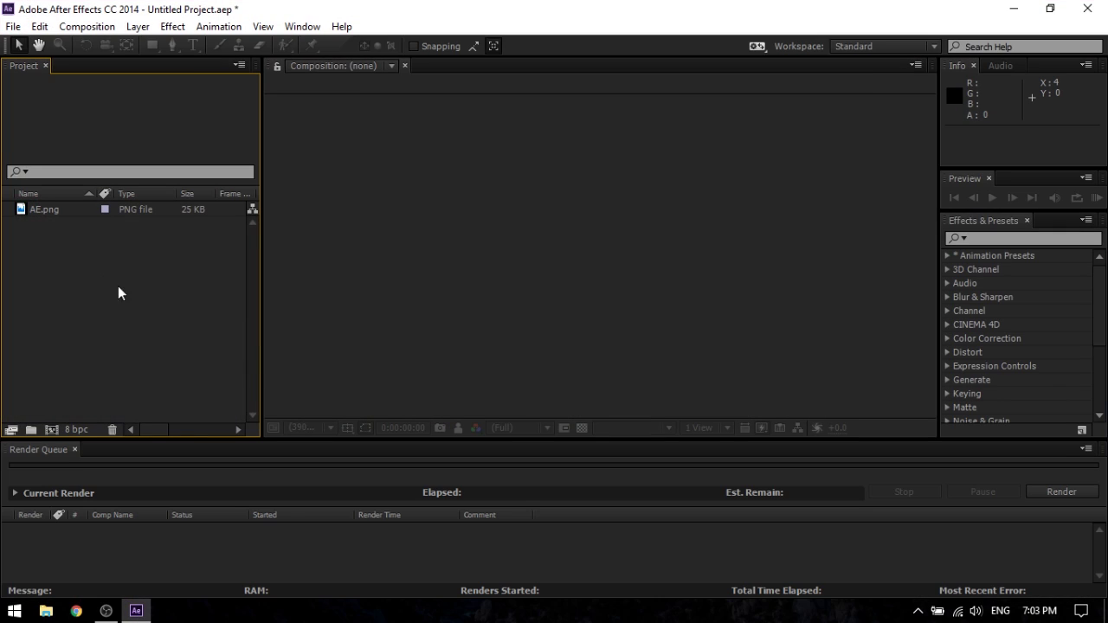
click(48, 213)
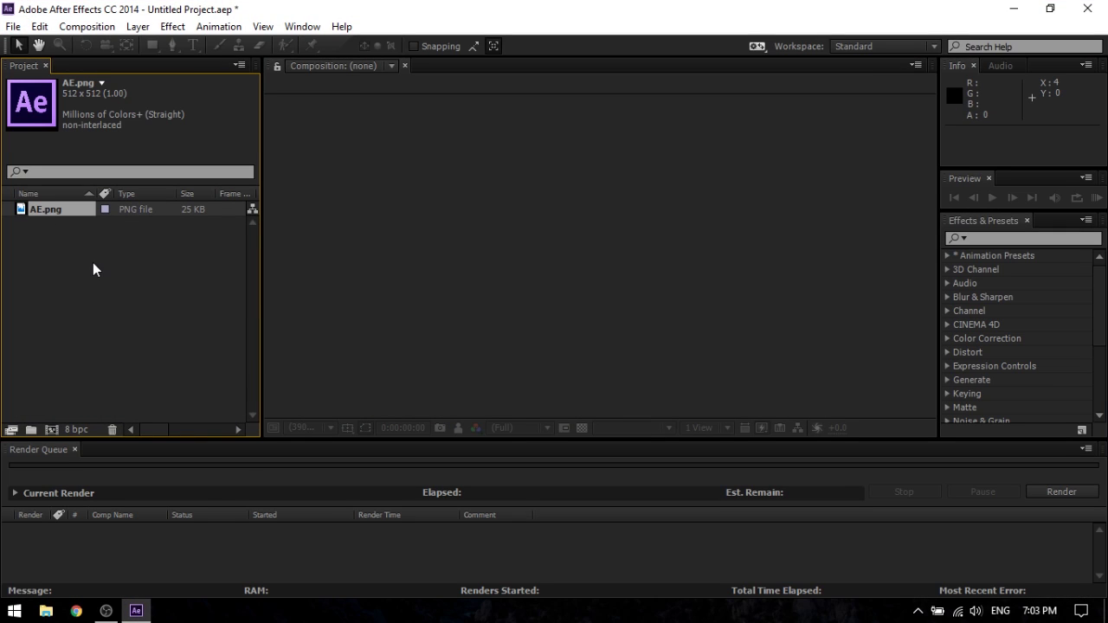
click(68, 346)
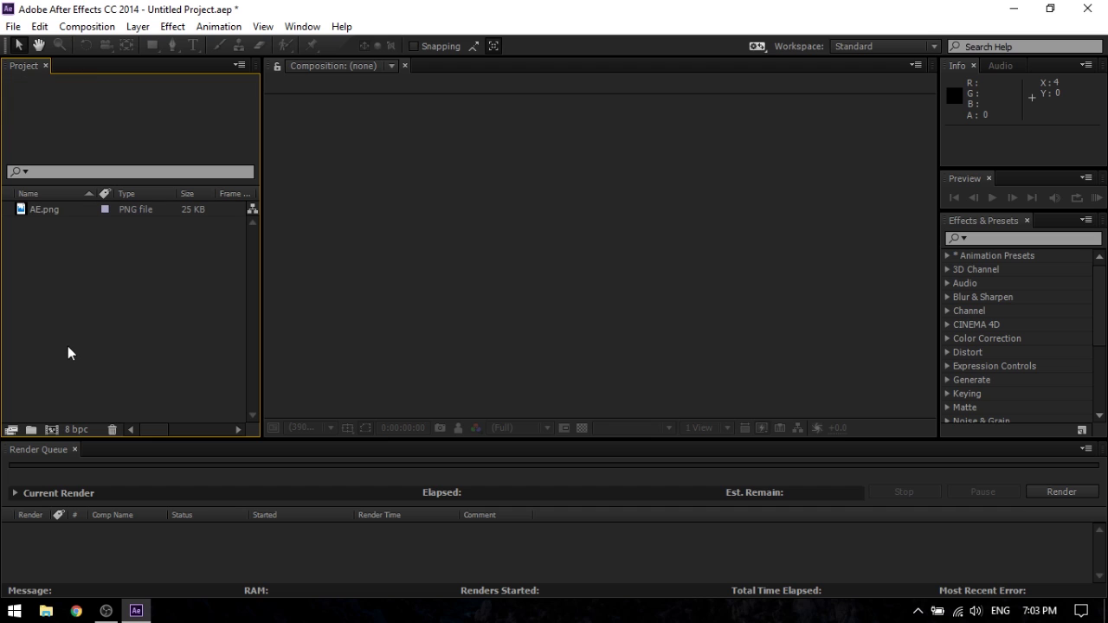
click(53, 429)
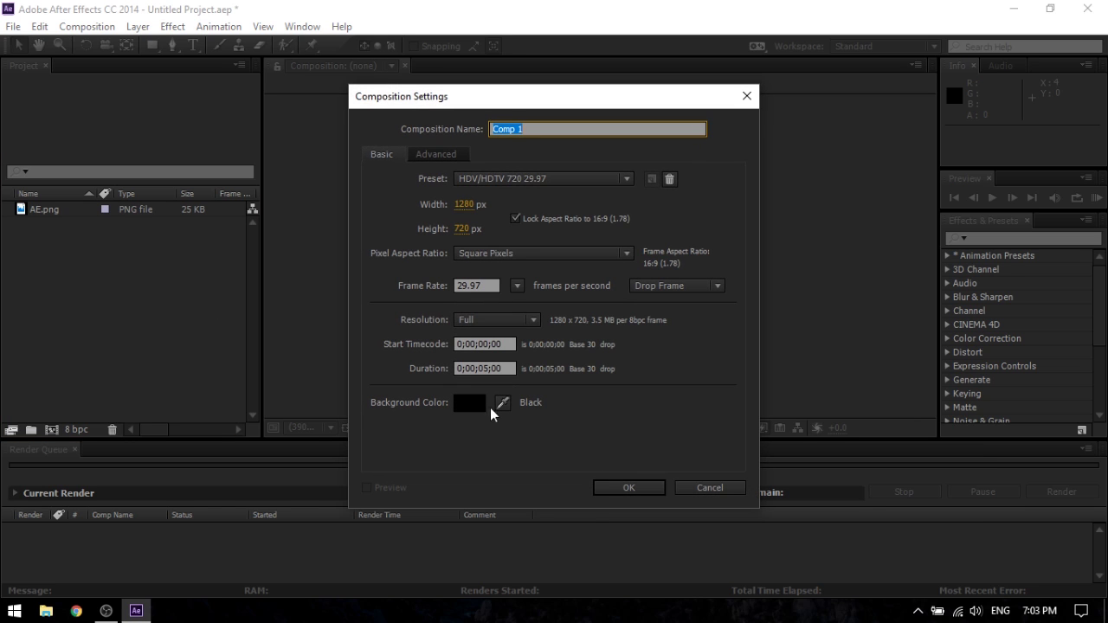
click(613, 486)
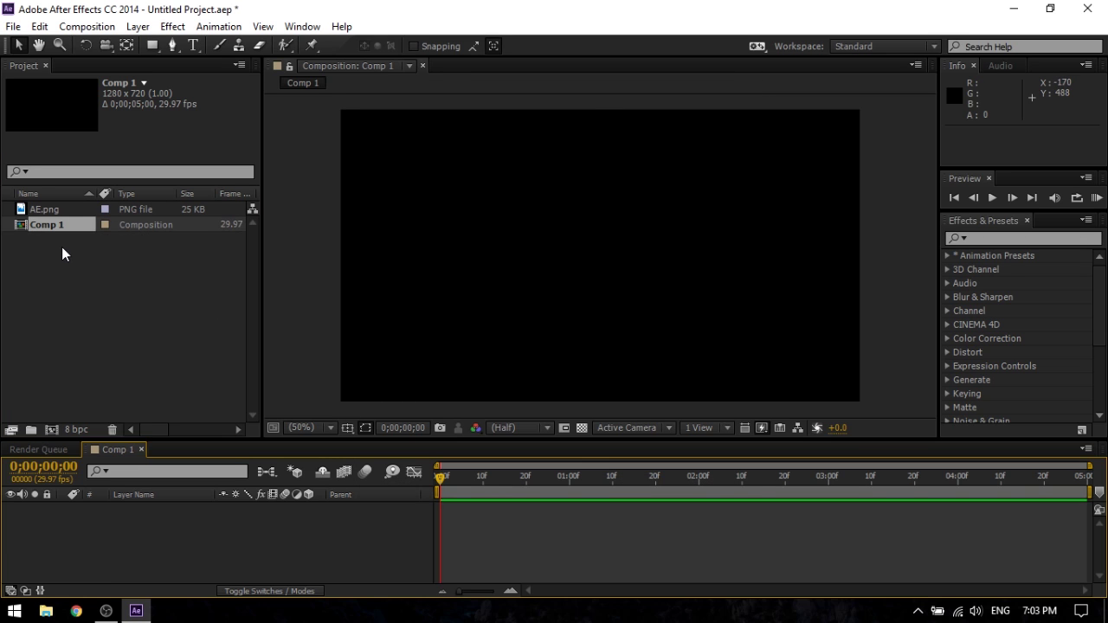
- Drag AE.png into the Comp 1 timeline as its only layer
click(53, 209)
drag(55, 208, 187, 528)
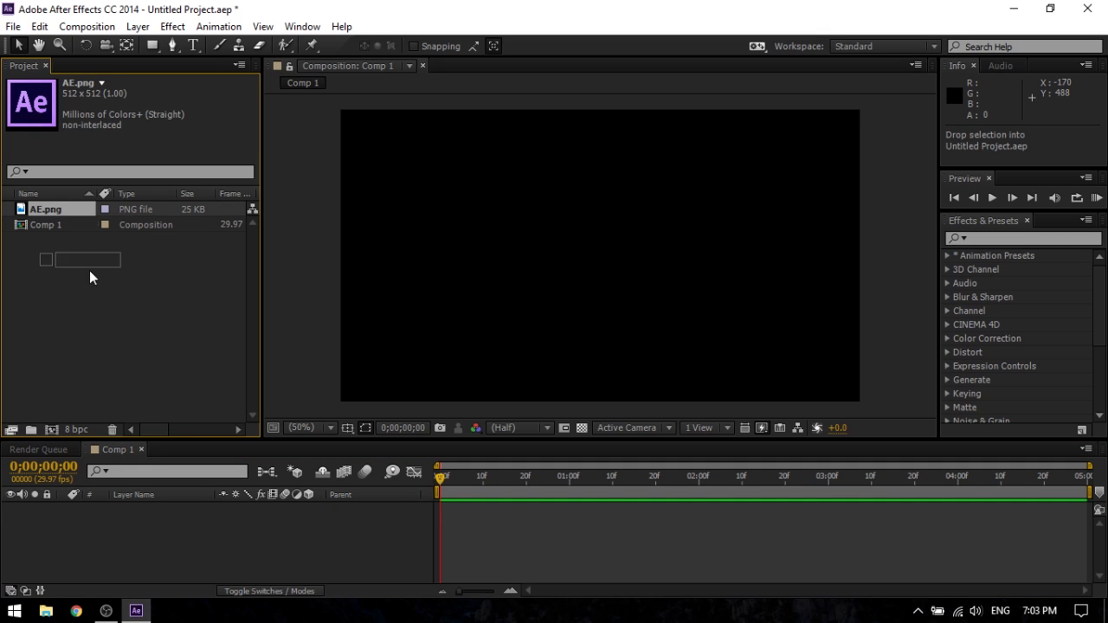
click(201, 382)
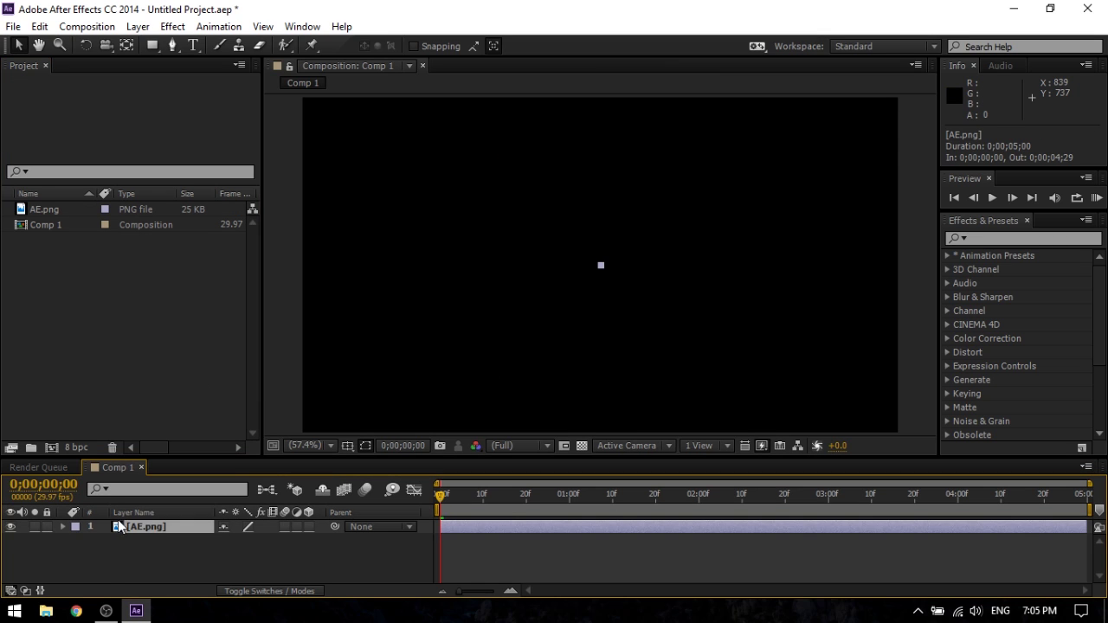
- Apply Easy Ease to both Scale keyframes of the AE.png layer
key(s)
drag(443, 493, 421, 502)
mouse_move(421, 502)
mouse_down()
mouse_move(719, 495)
mouse_move(609, 496)
mouse_up()
drag(739, 575, 436, 536)
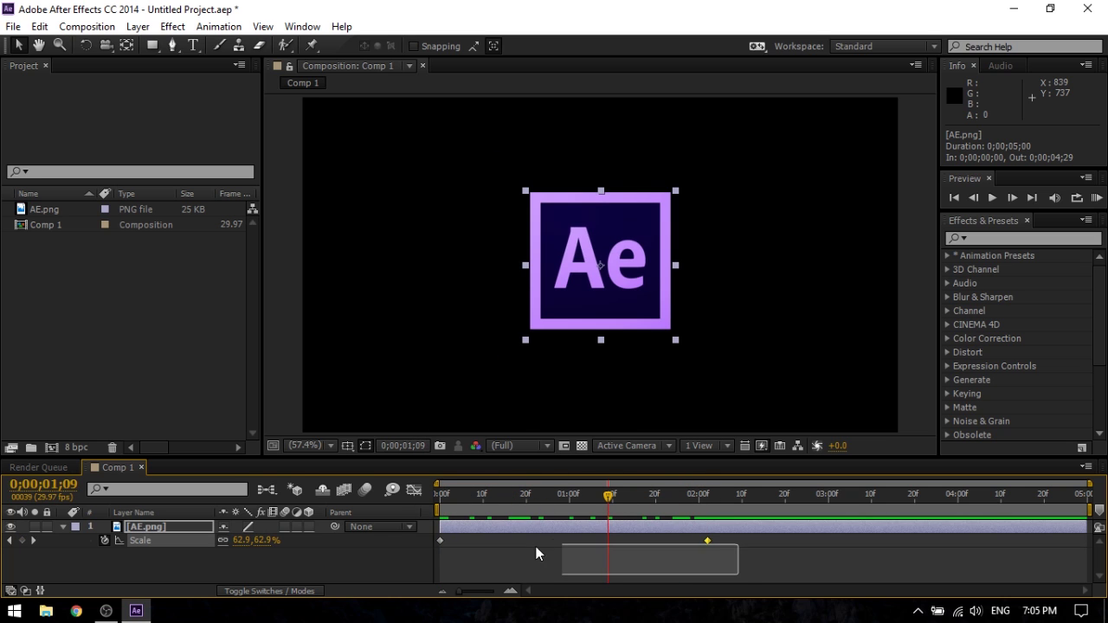
right_click(440, 539)
click(414, 490)
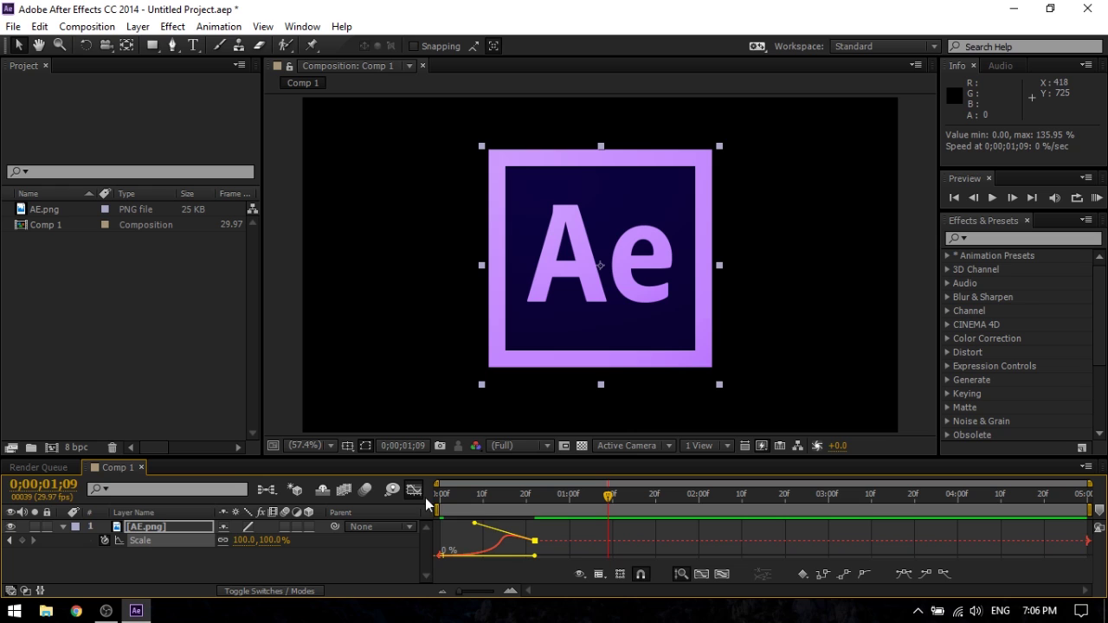
- Preview the eased scale-up, then return to layer bars and collapse the layer
click(1097, 198)
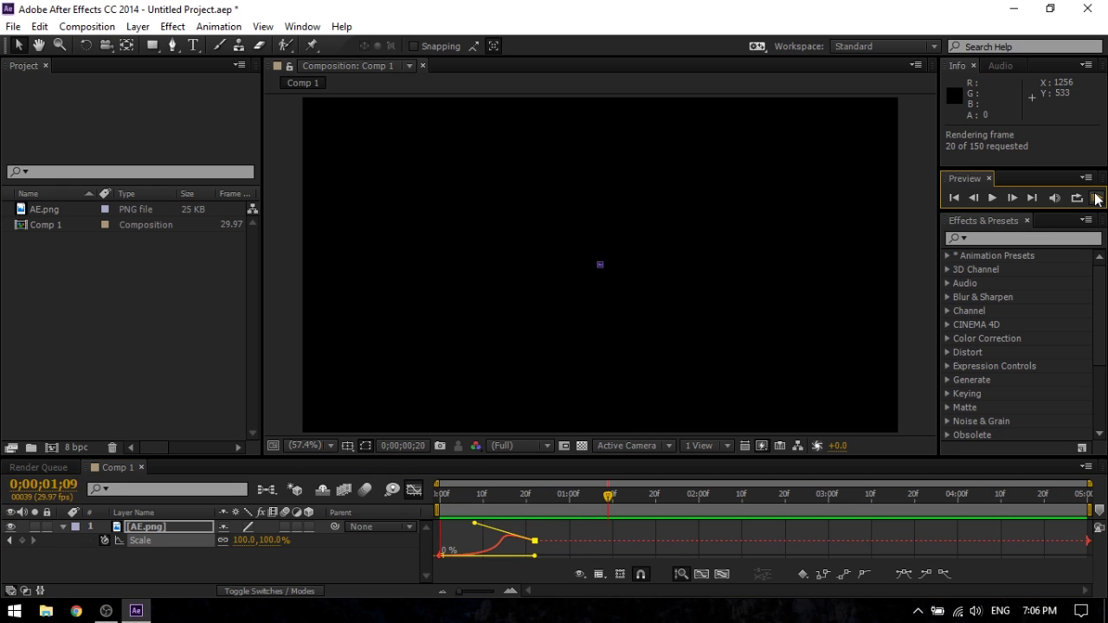
click(414, 490)
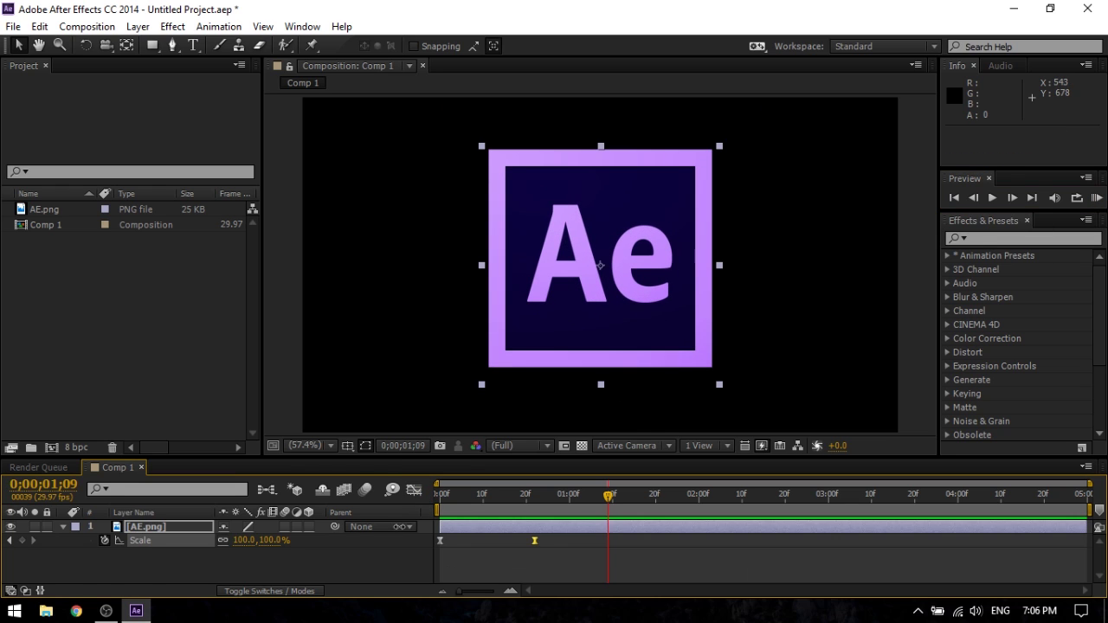
click(239, 566)
click(56, 526)
click(62, 526)
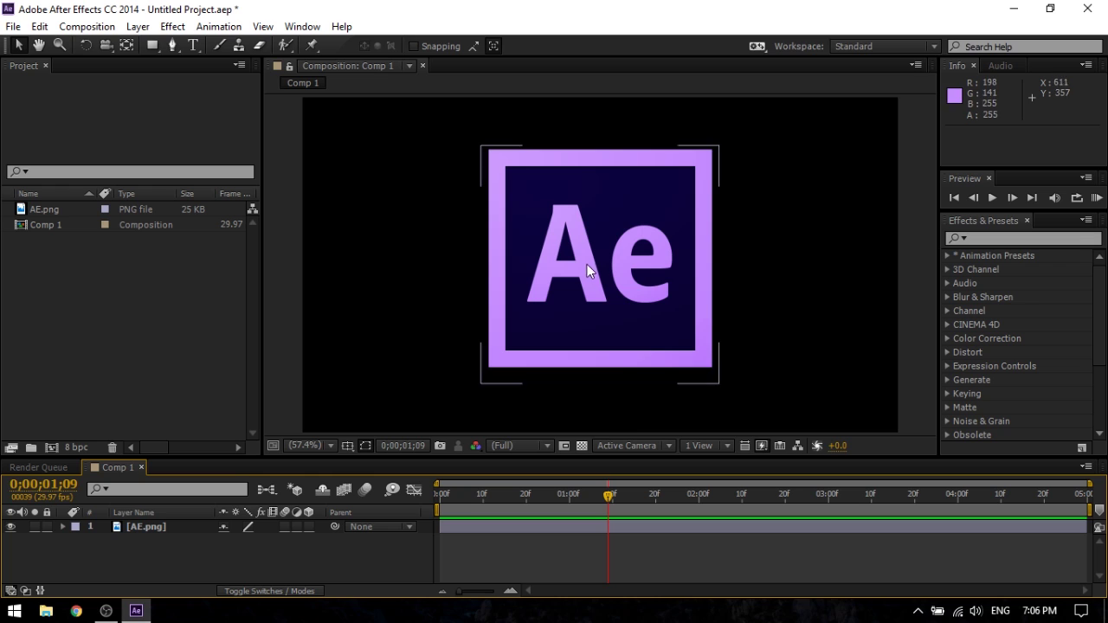
- Preview the animation and turn on the transparency checkerboard behind the logo
click(549, 374)
click(1097, 197)
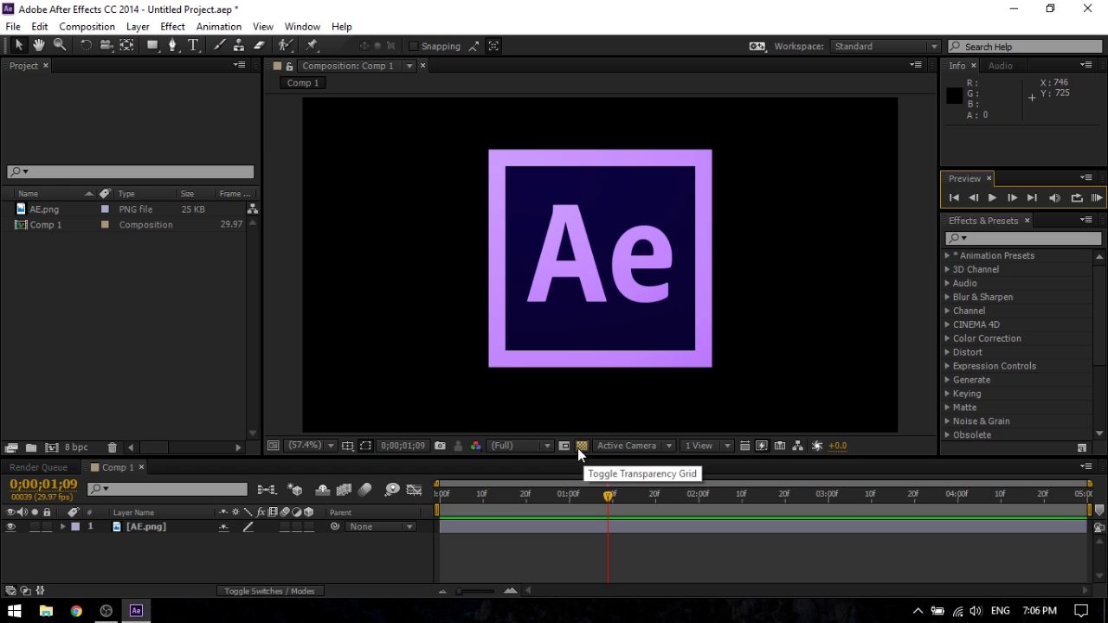
click(580, 448)
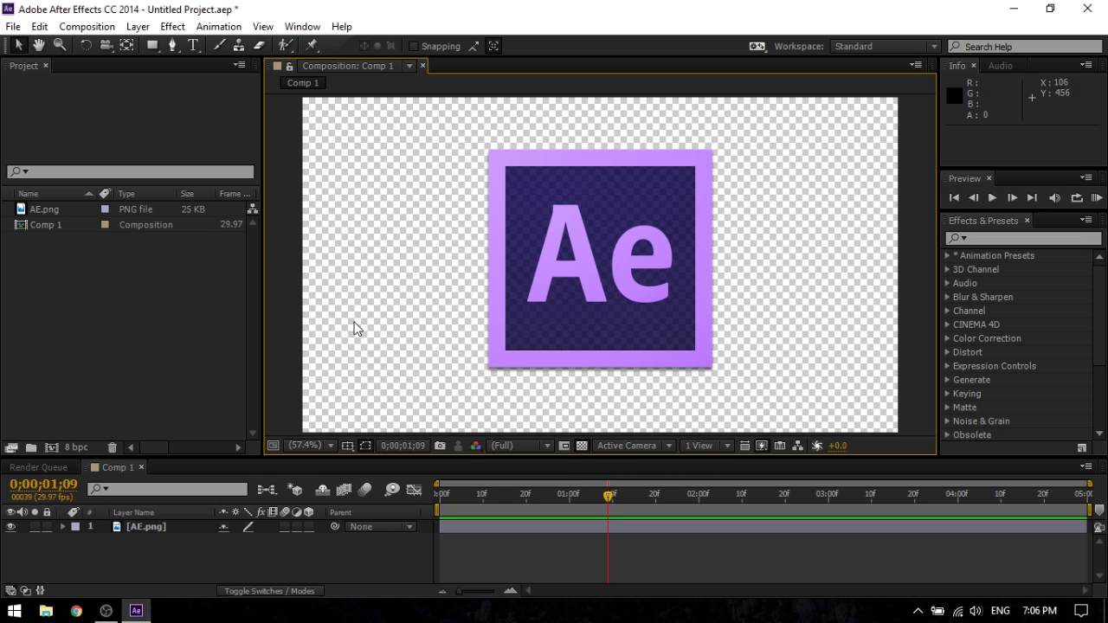
click(669, 263)
drag(519, 495, 527, 467)
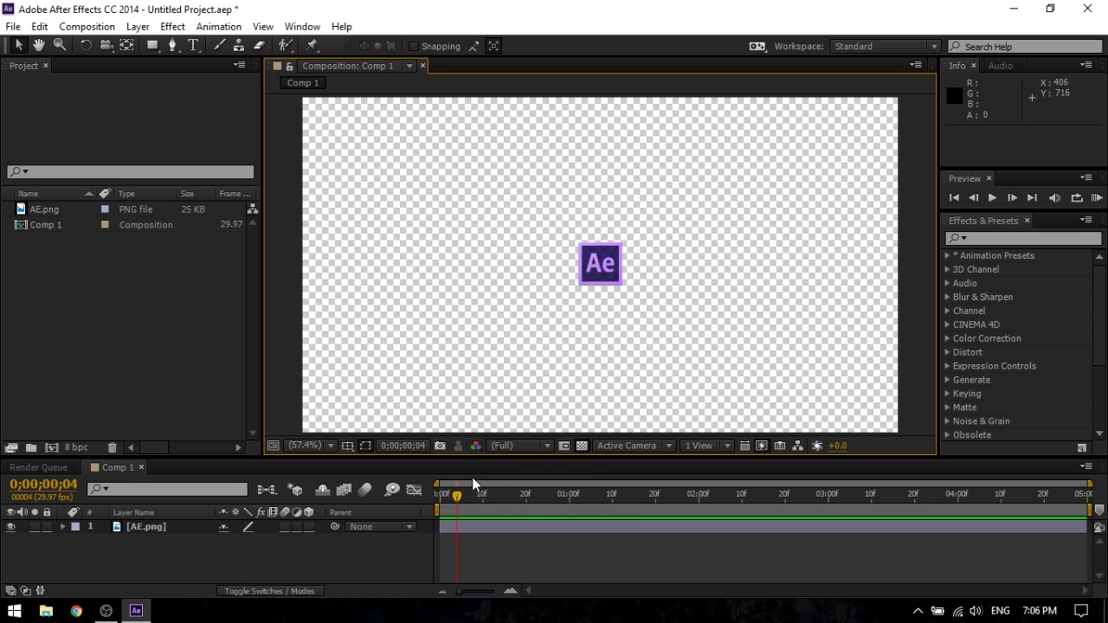
- Toggle the transparency grid several times, leaving it on, and reselect the AE.png layer
click(583, 443)
click(584, 445)
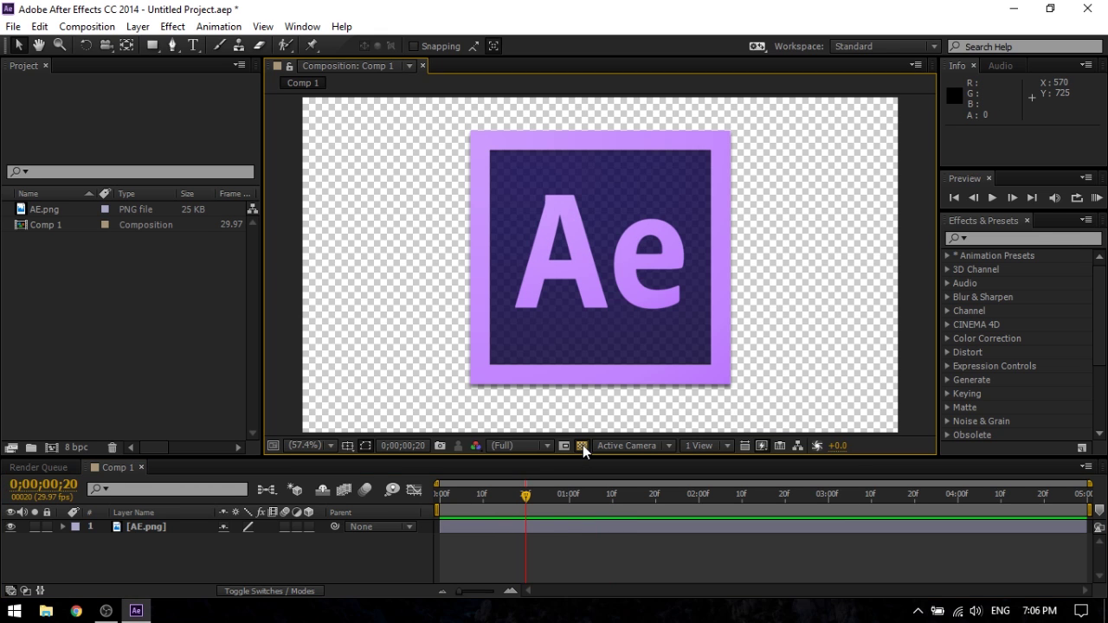
click(583, 445)
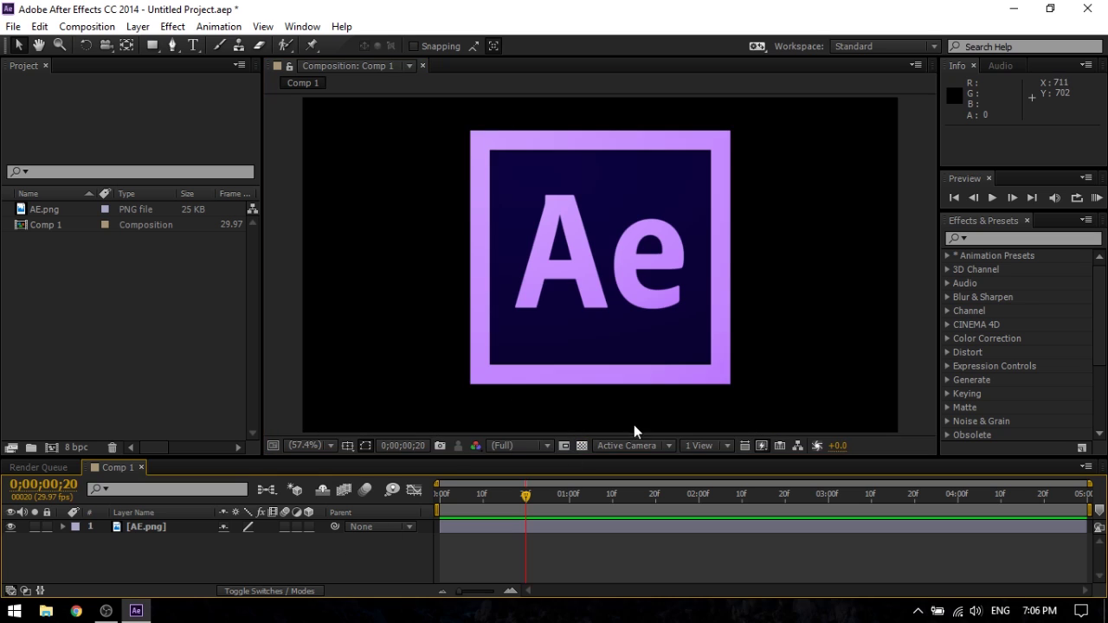
click(584, 446)
click(584, 446)
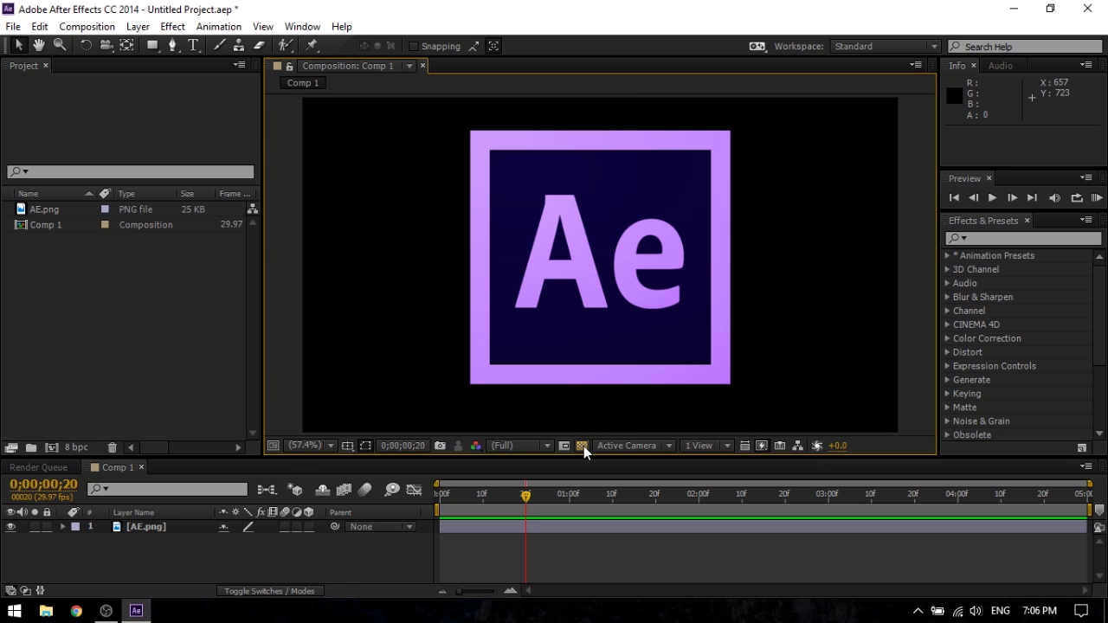
click(583, 446)
click(584, 446)
click(584, 447)
click(583, 446)
click(580, 448)
click(181, 532)
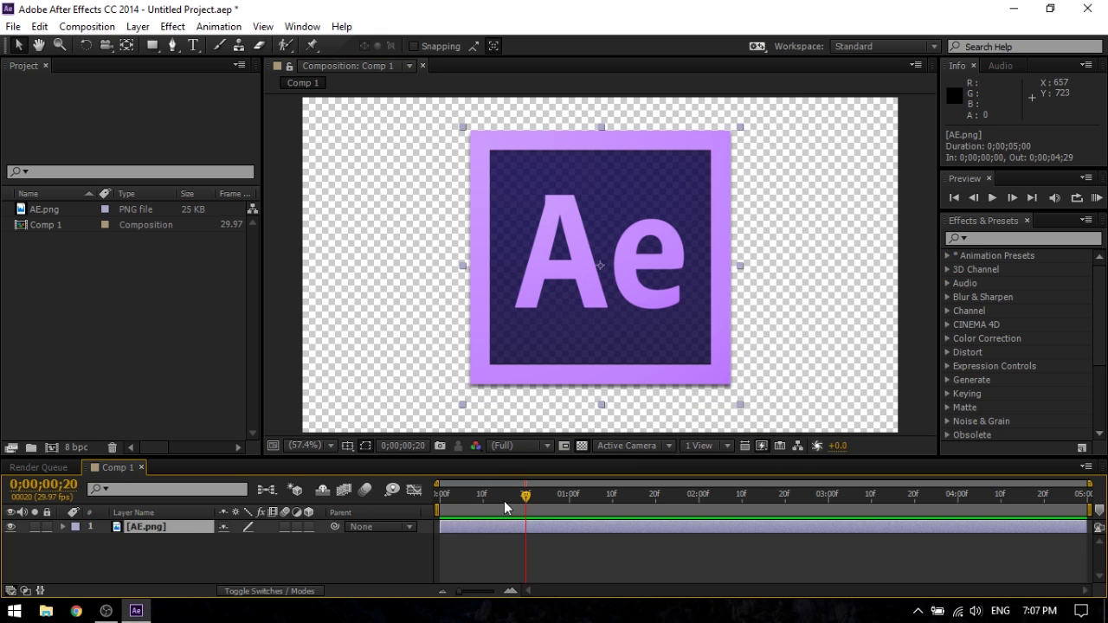
- End Comp 1's work area at 0;00;01;10 and preview the shortened animation
drag(680, 495, 655, 506)
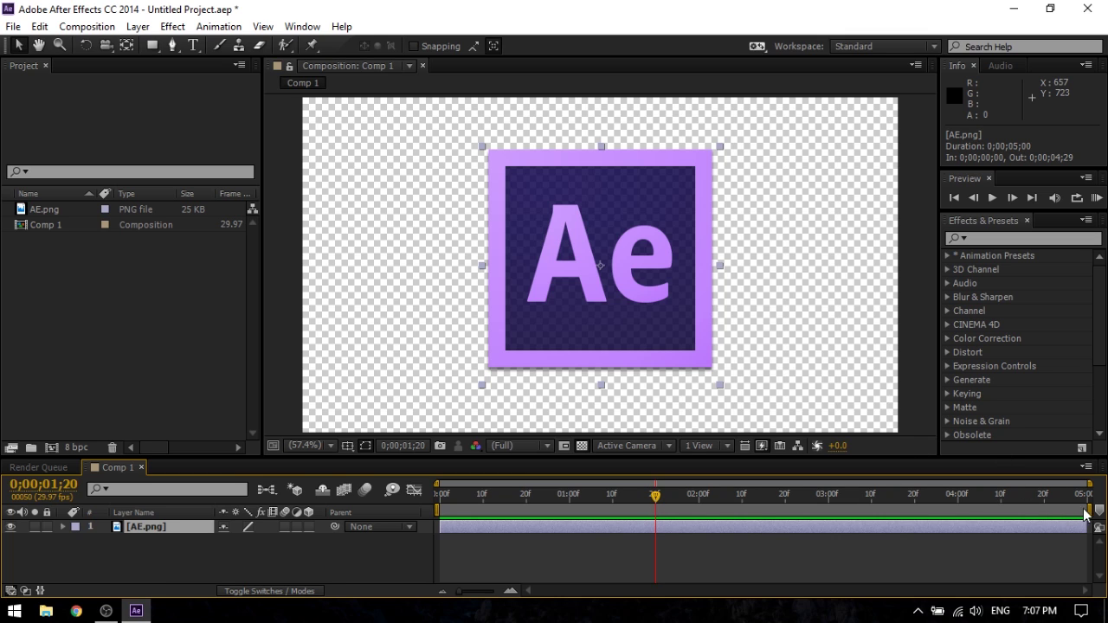
drag(1083, 515, 619, 510)
drag(1084, 491, 629, 494)
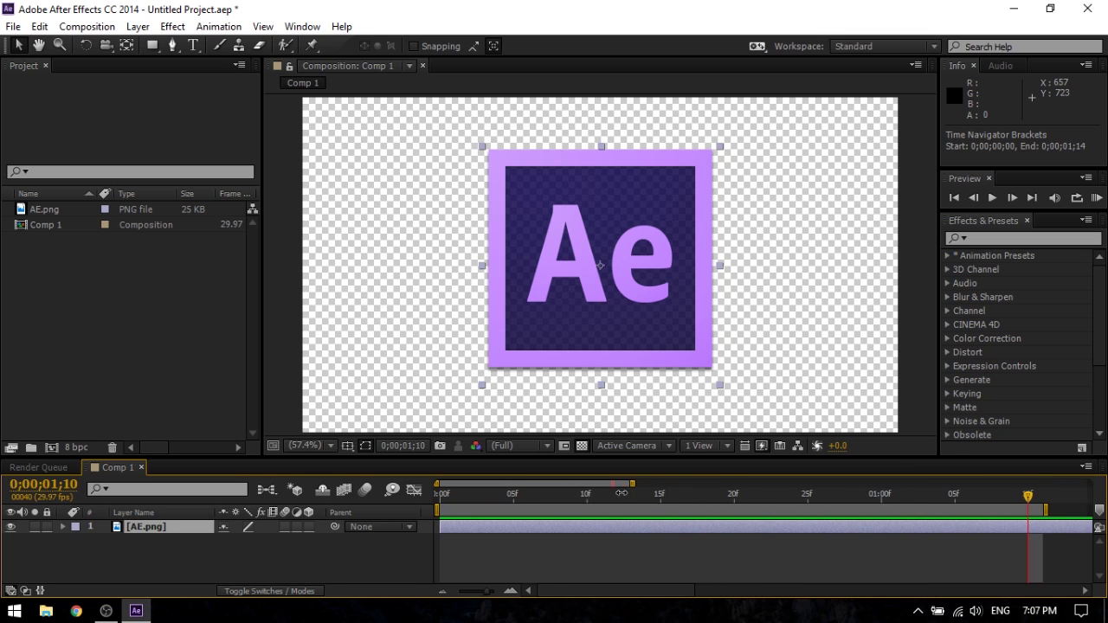
click(1096, 198)
key(space)
click(262, 547)
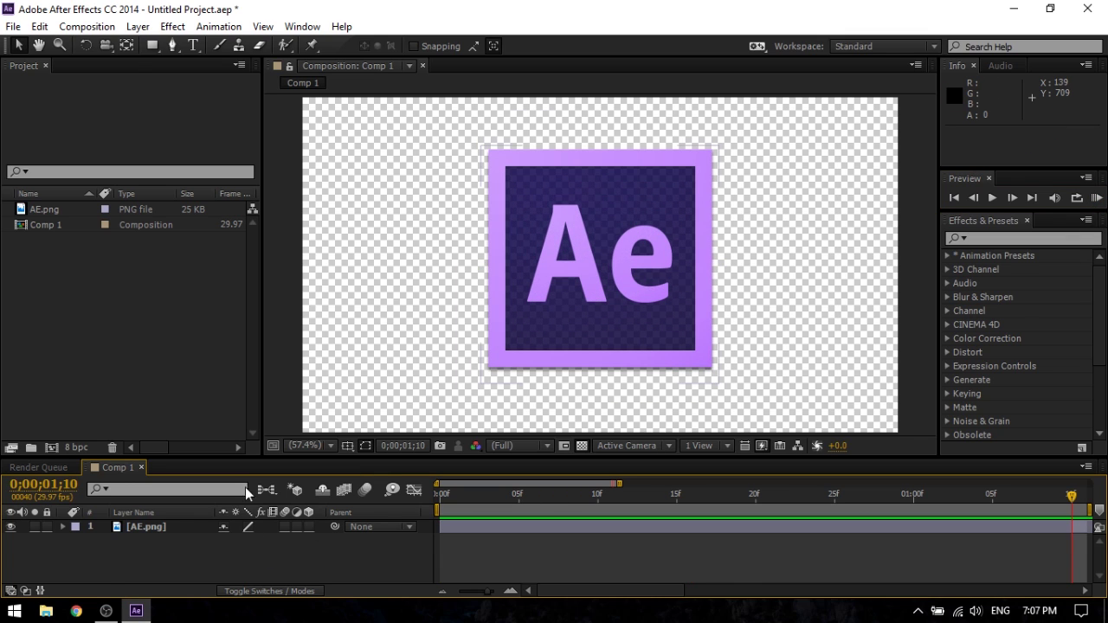
click(92, 31)
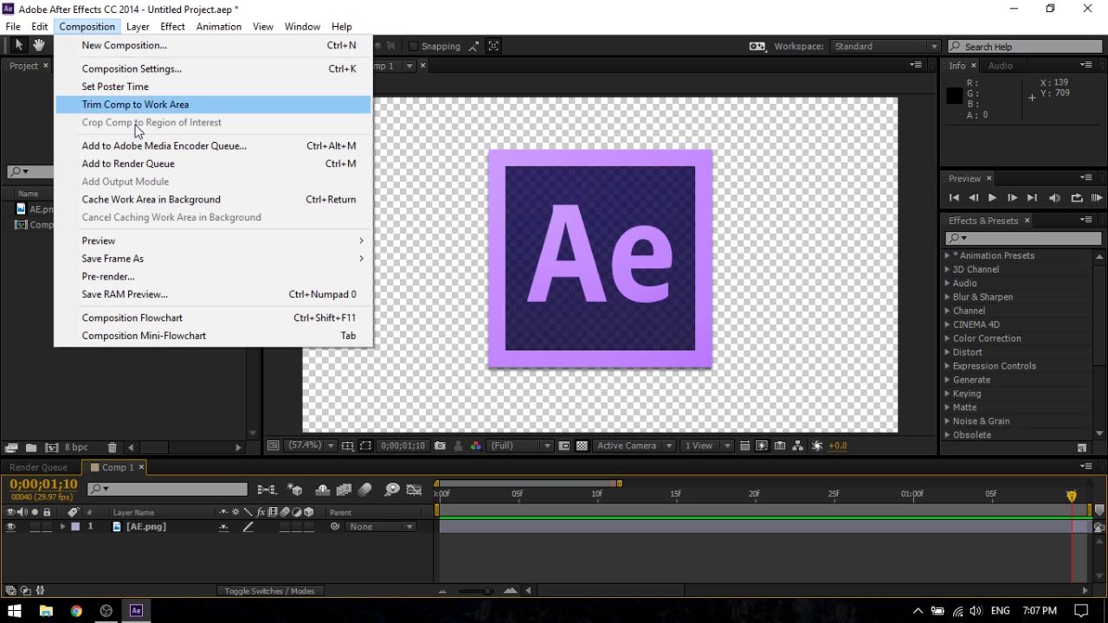
- Queue Comp 1 for rendering with QuickTime format and RGB + Alpha channels
click(154, 164)
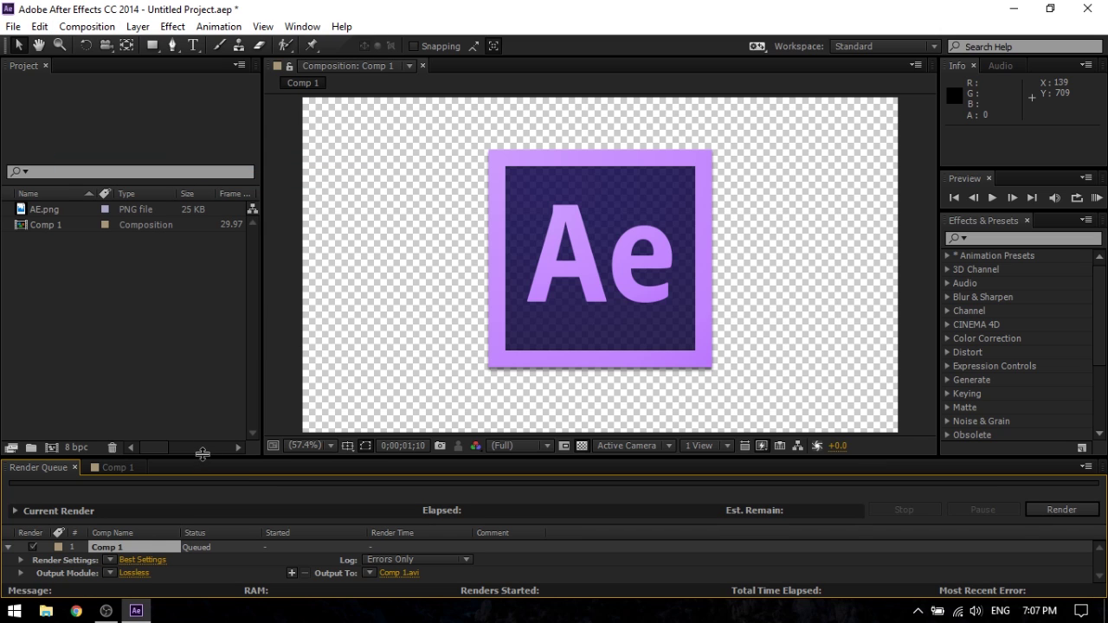
drag(202, 454, 202, 404)
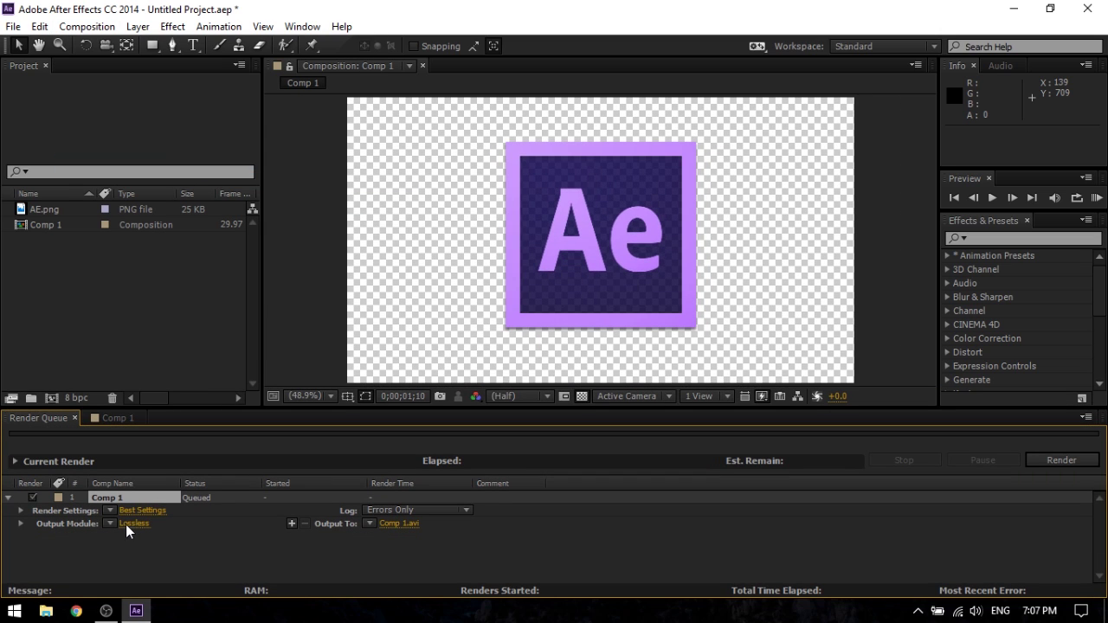
click(134, 522)
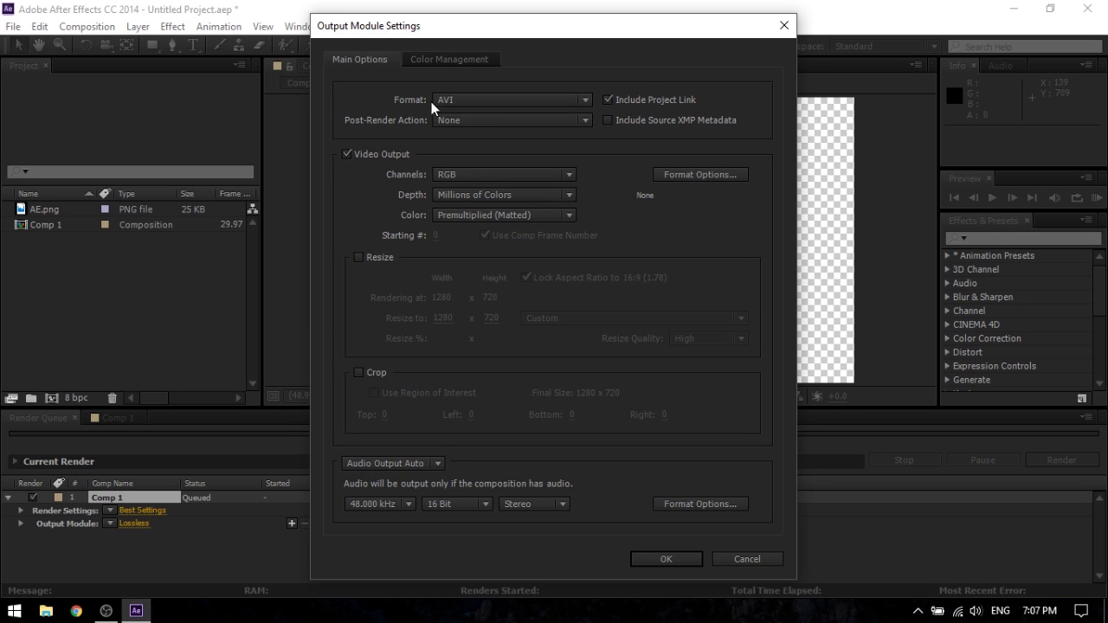
click(436, 100)
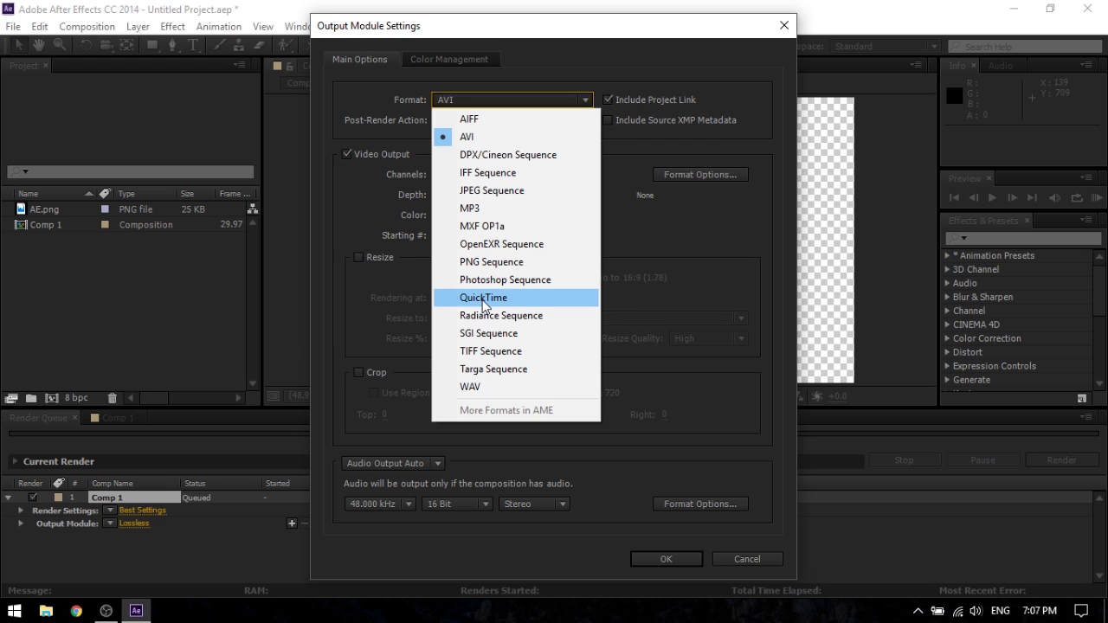
click(483, 300)
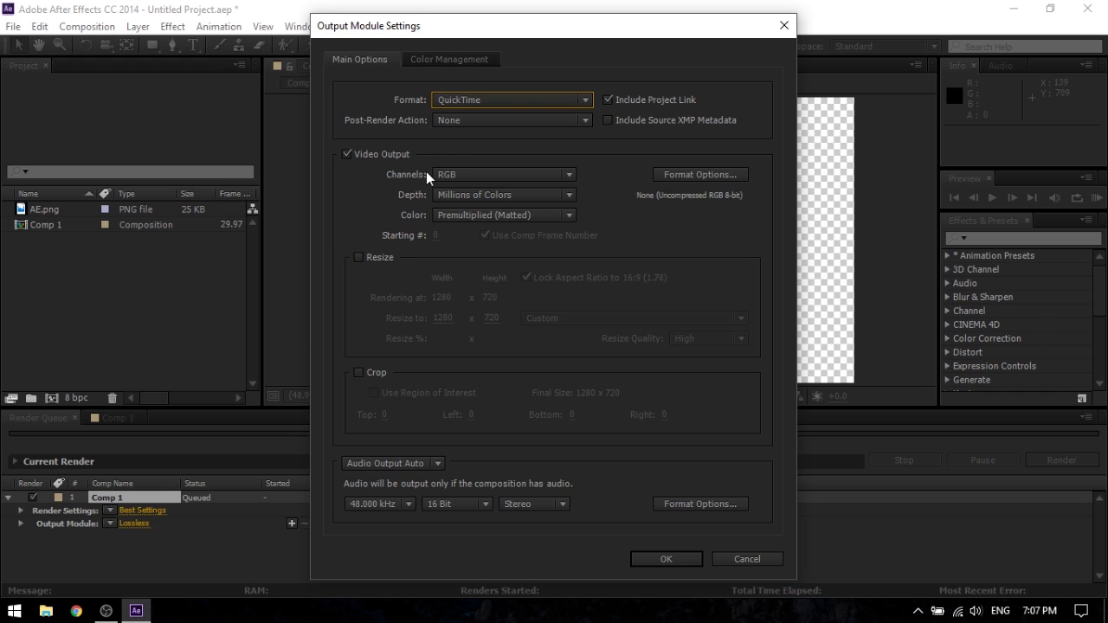
click(460, 179)
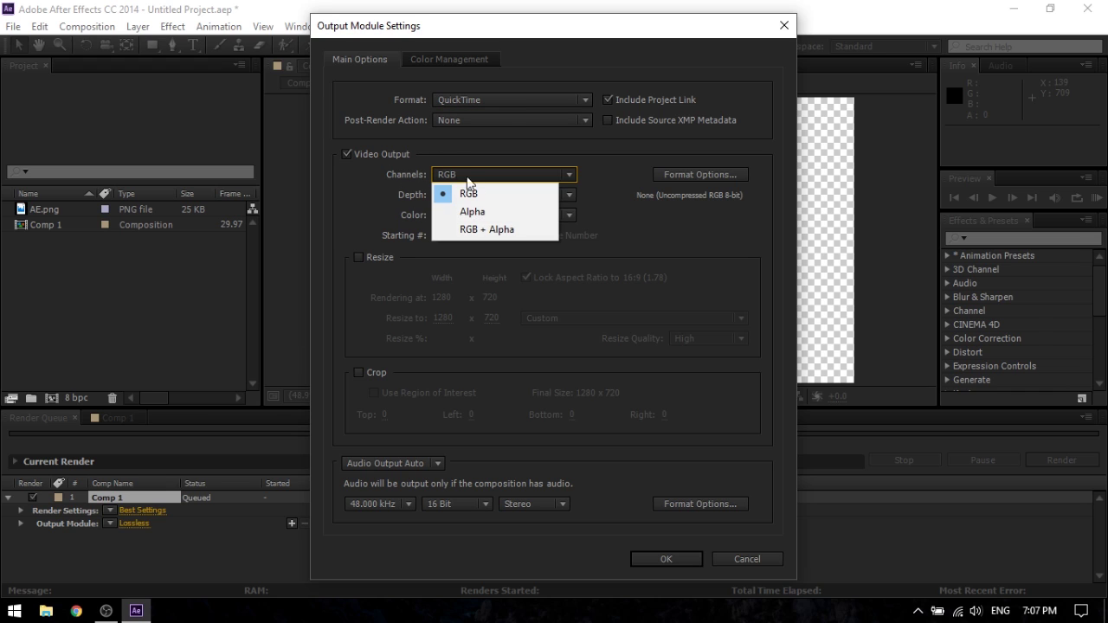
click(488, 230)
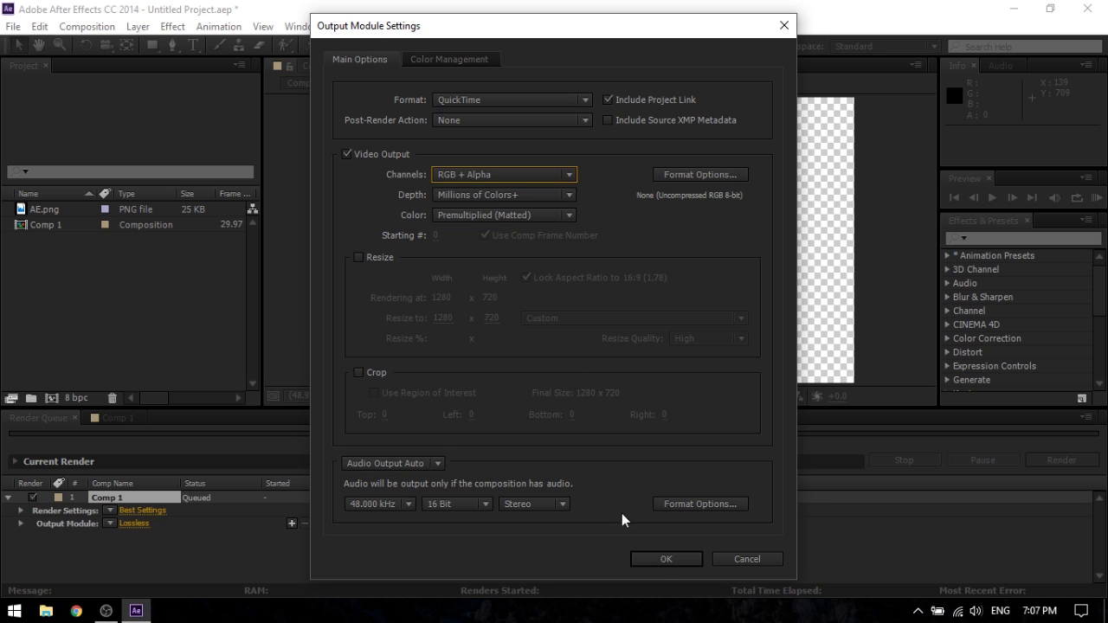
- Confirm the QuickTime RGB + Alpha output, name it Logo.mov, and render Comp 1
click(657, 559)
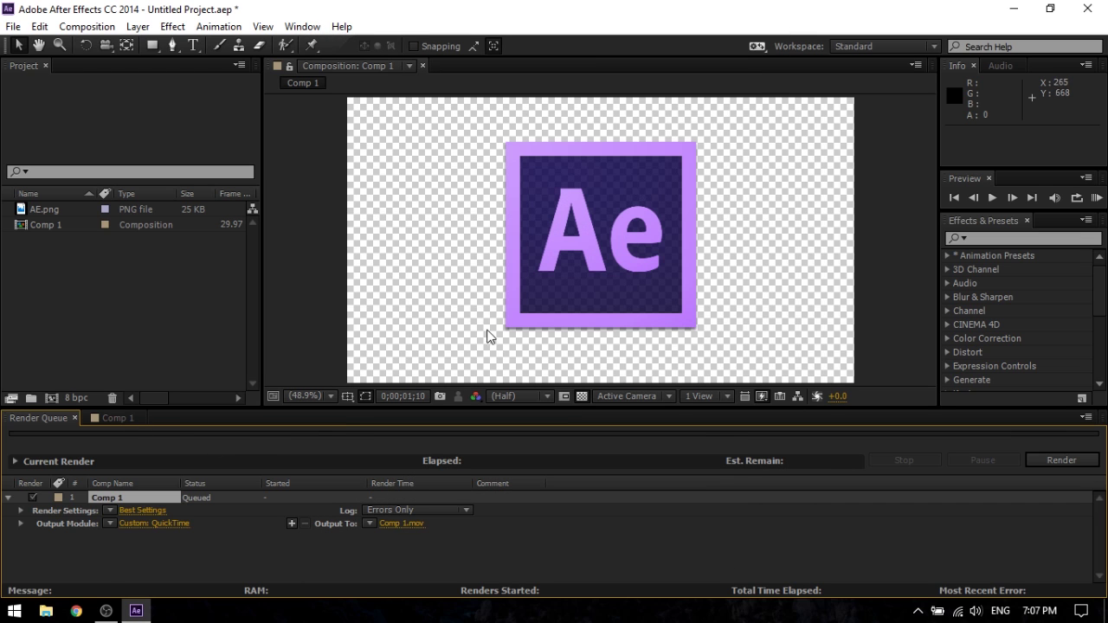
click(398, 527)
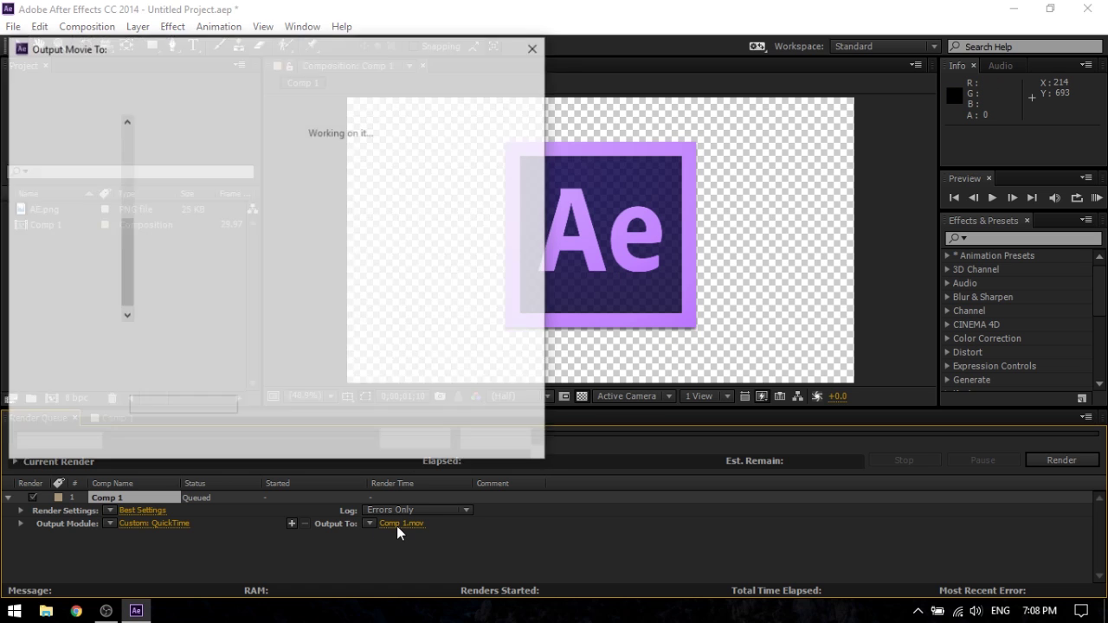
drag(246, 52, 347, 62)
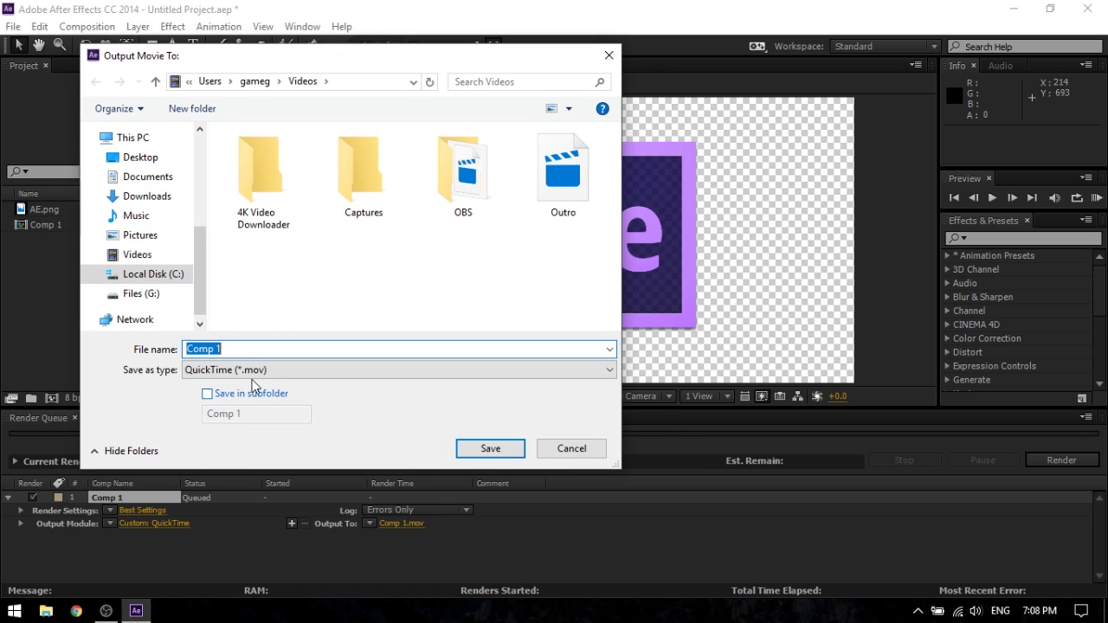
text(Logo)
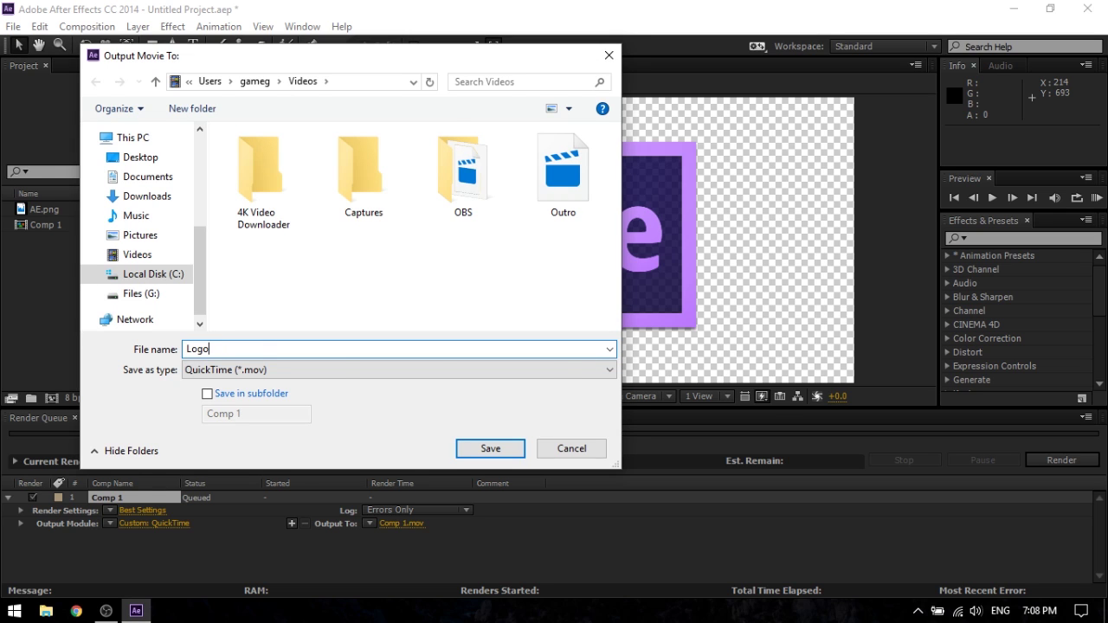
key(Return)
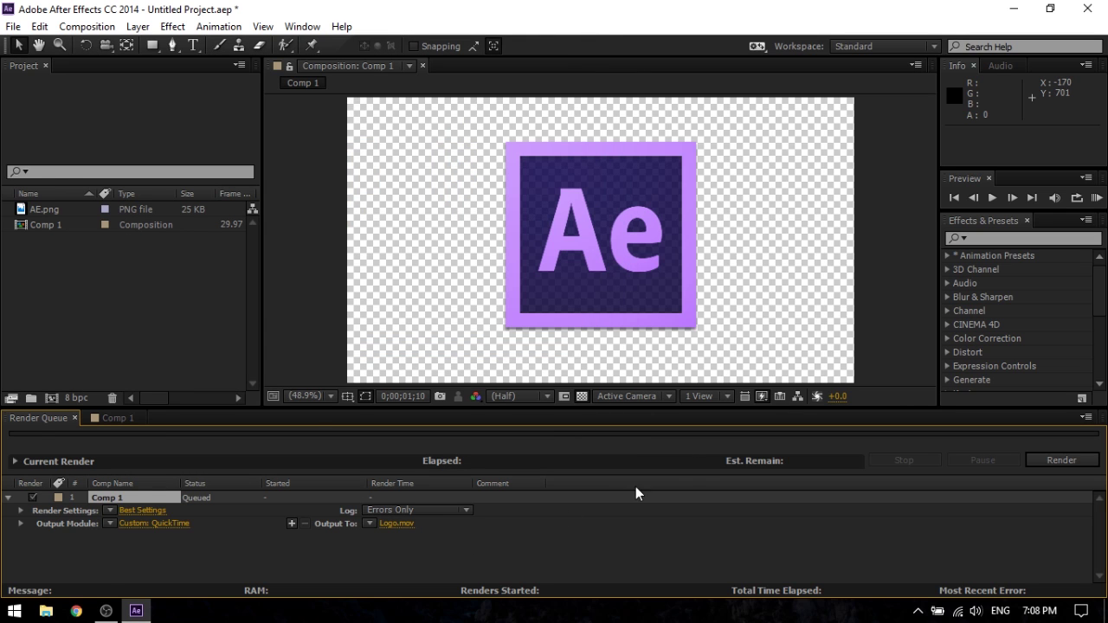
click(1051, 461)
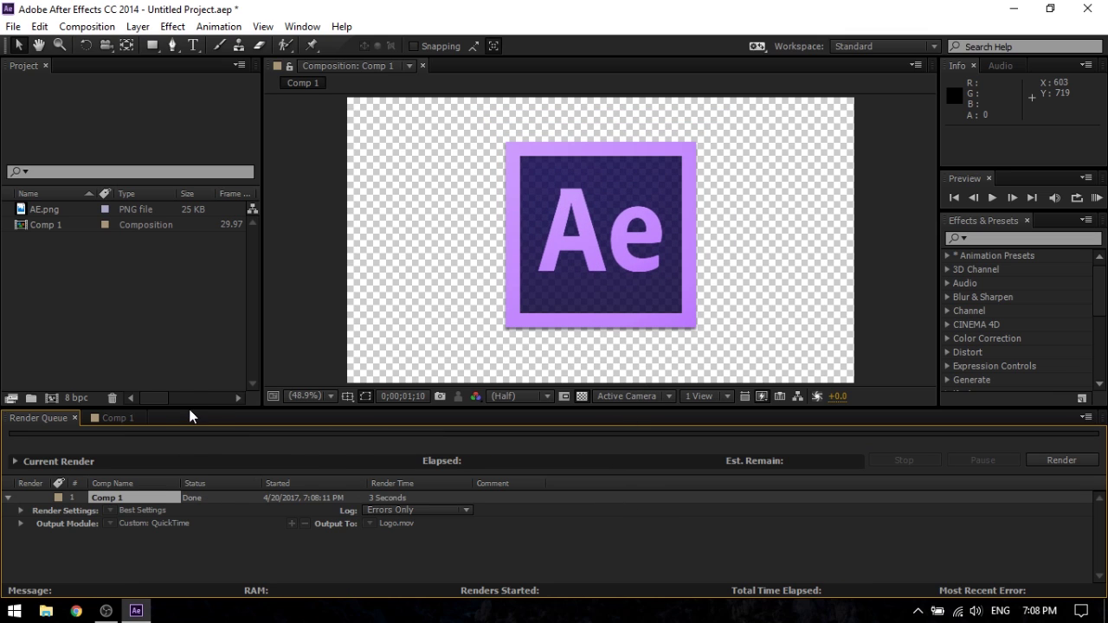
drag(190, 406, 191, 447)
- Create an empty 1280×720 HDV/HDTV 720 composition, Comp 2
click(113, 457)
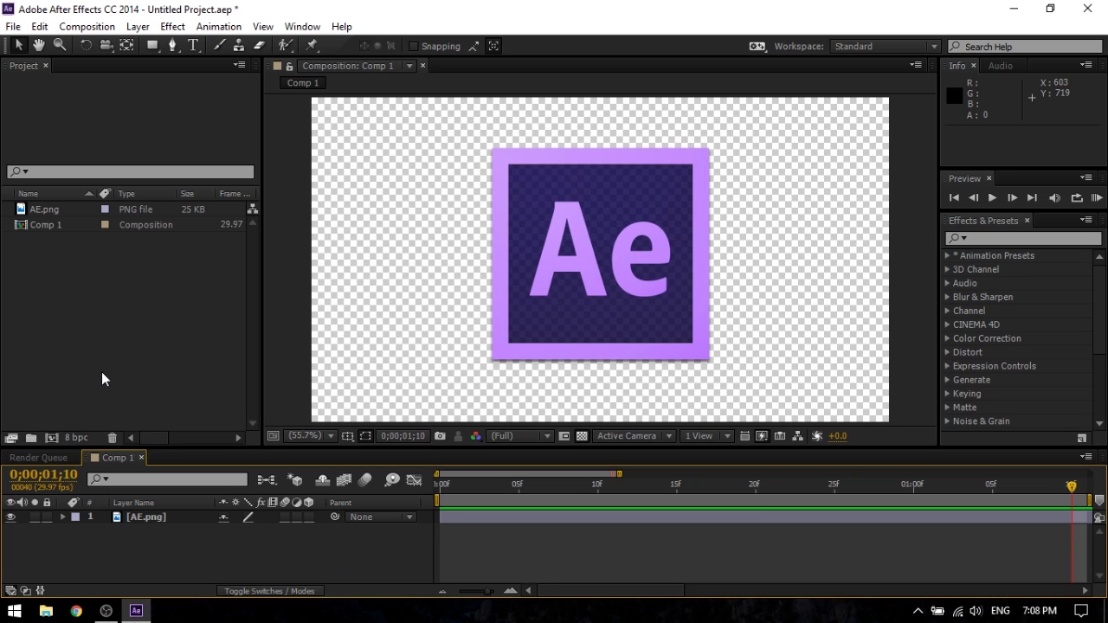
click(51, 436)
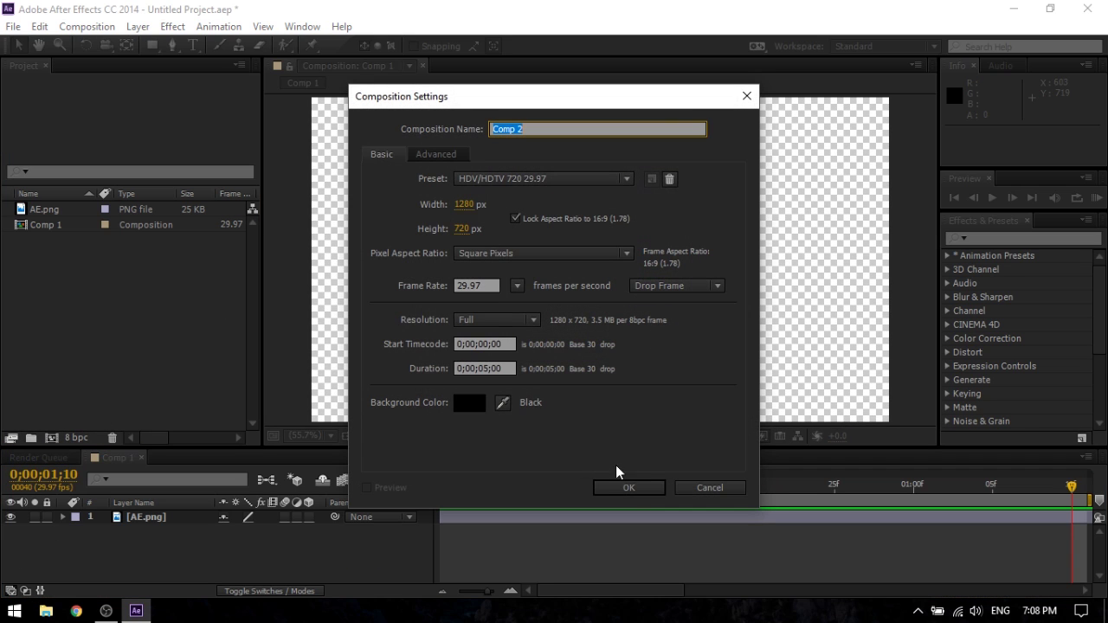
click(631, 487)
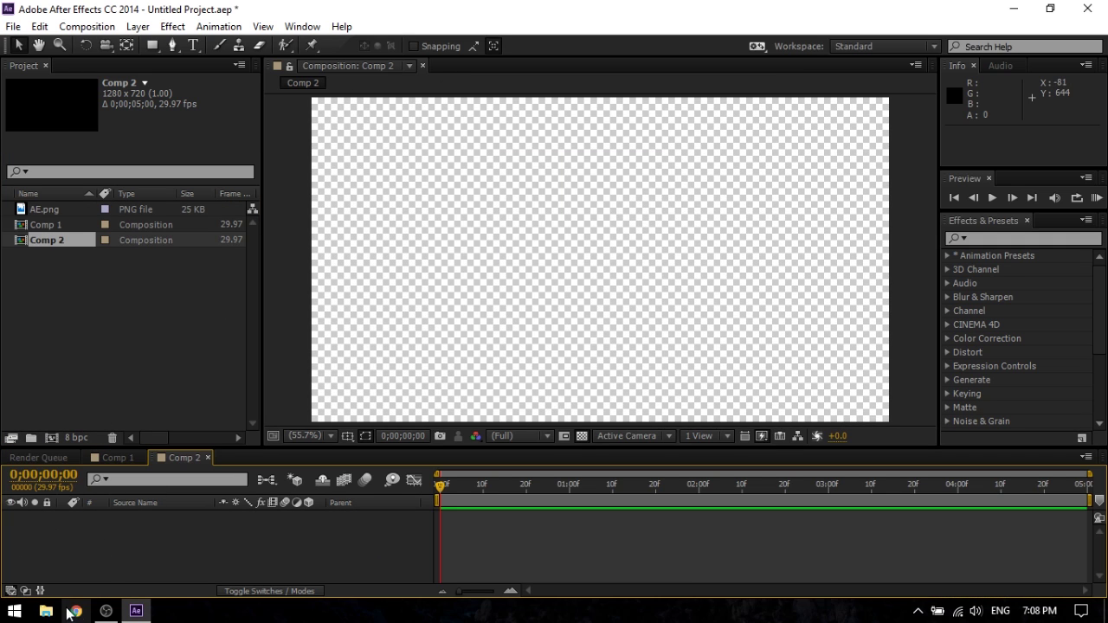
click(46, 611)
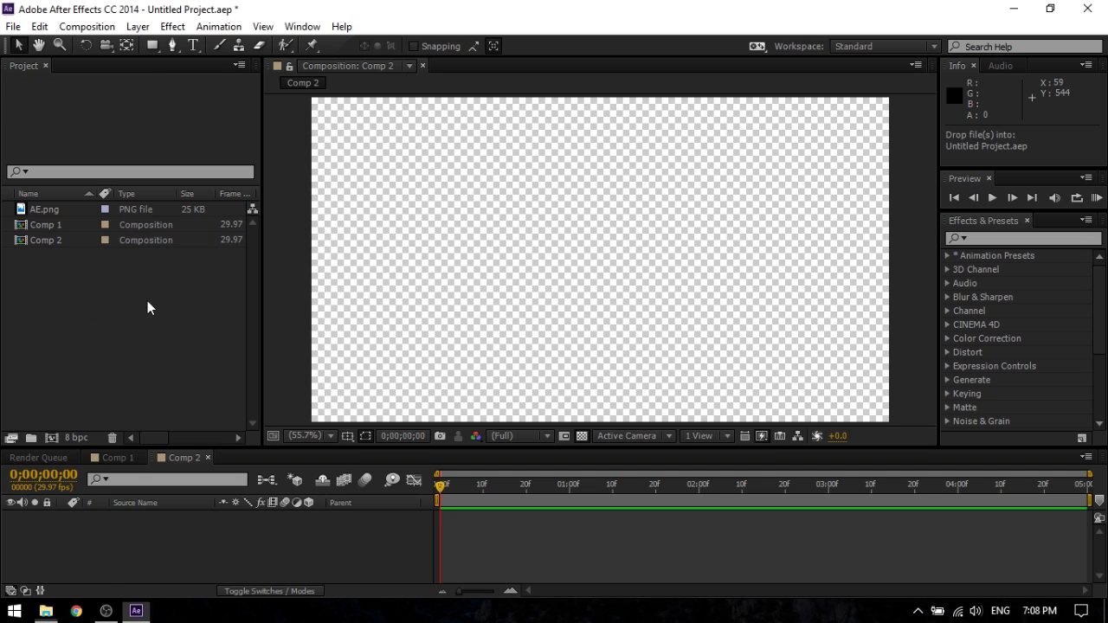
- Import Efecto Parallax.mp4 and add it to the Comp 2 timeline
drag(911, 364, 115, 285)
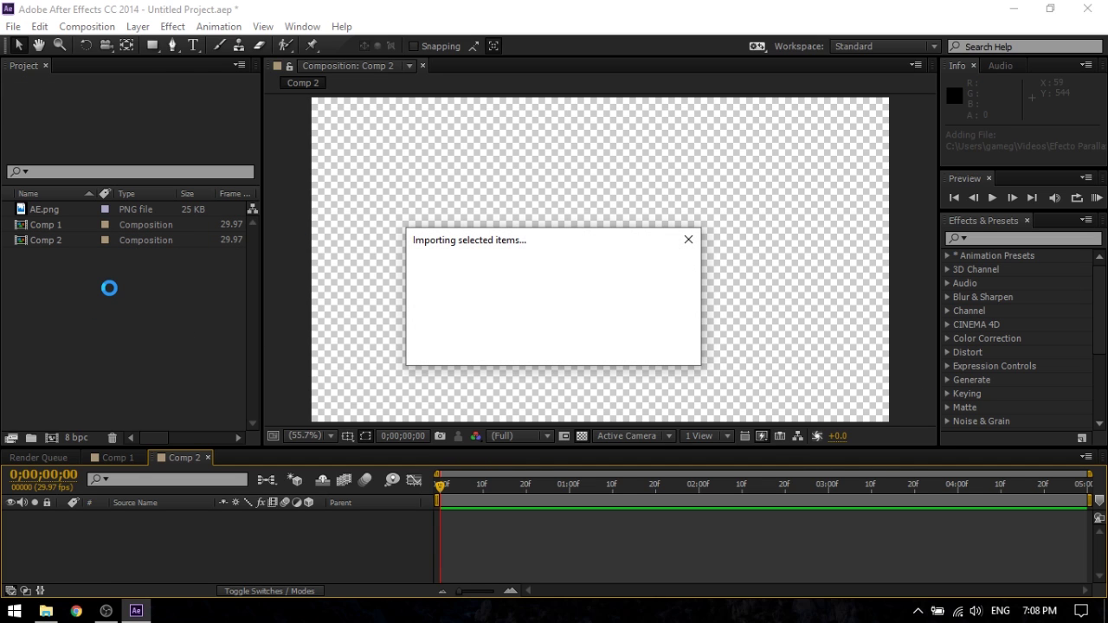
drag(60, 257, 113, 530)
drag(442, 488, 420, 489)
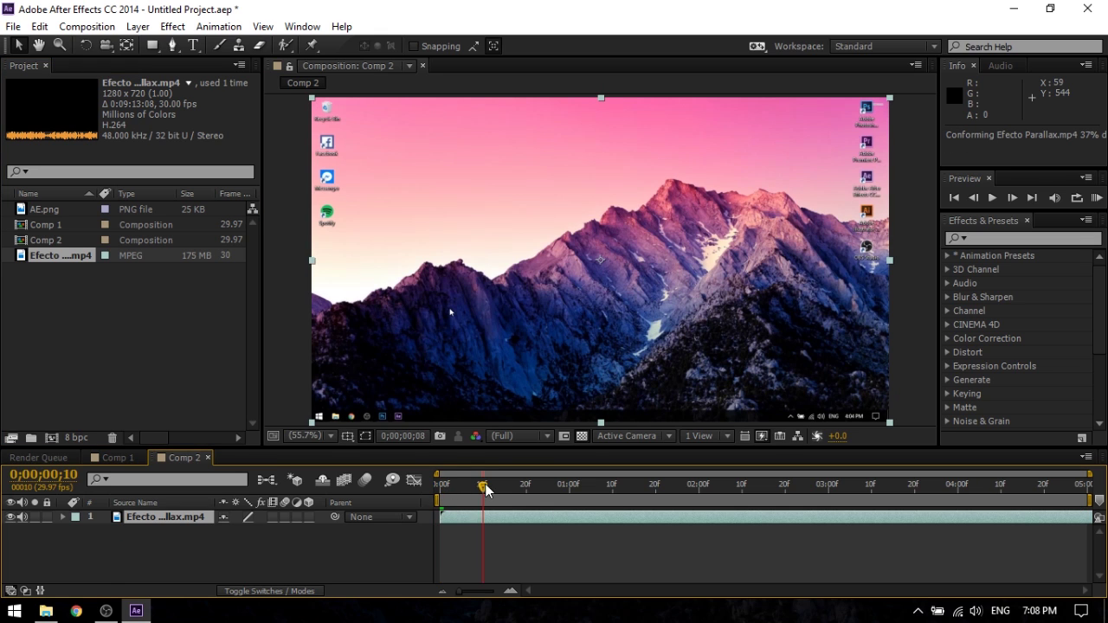
- Review the project items, then import the rendered Logo.mov from File Explorer
click(50, 210)
click(52, 224)
click(52, 239)
click(56, 227)
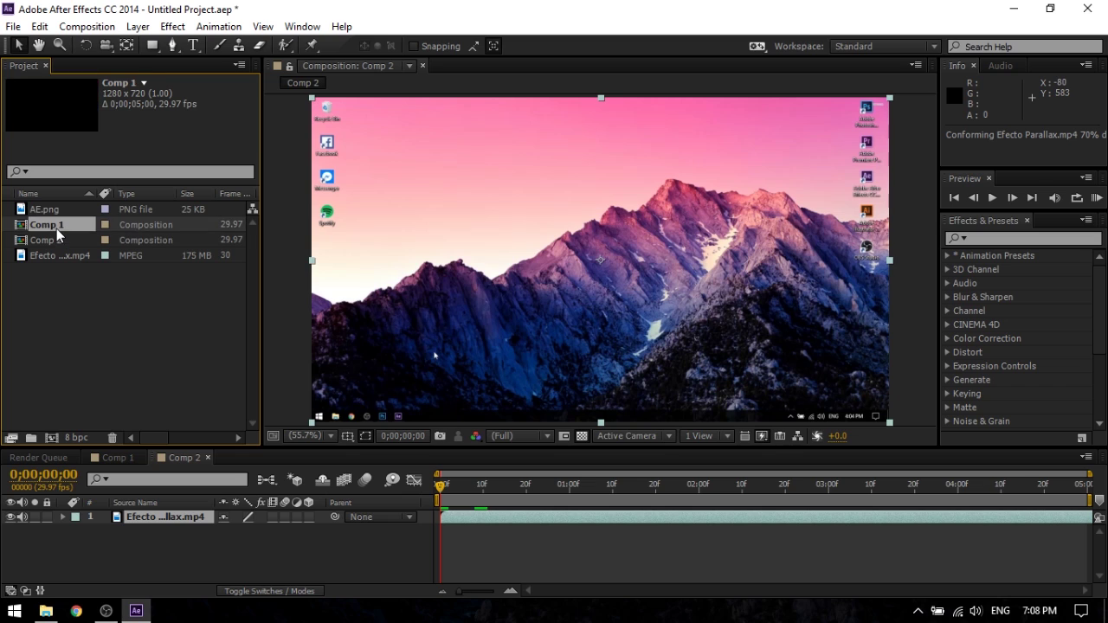
click(62, 331)
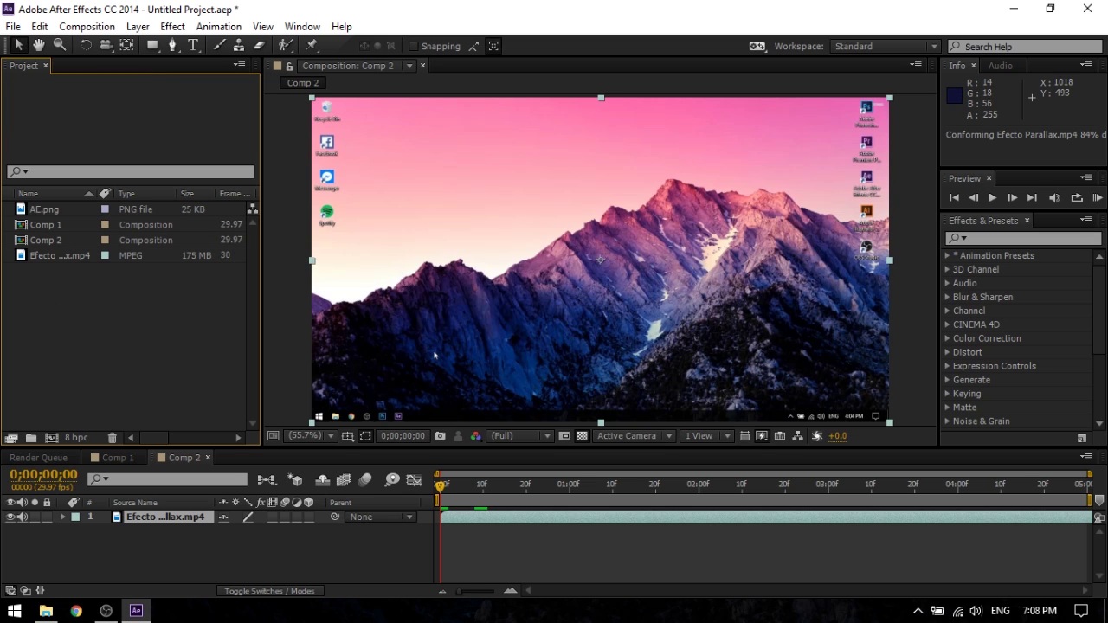
key(super+e)
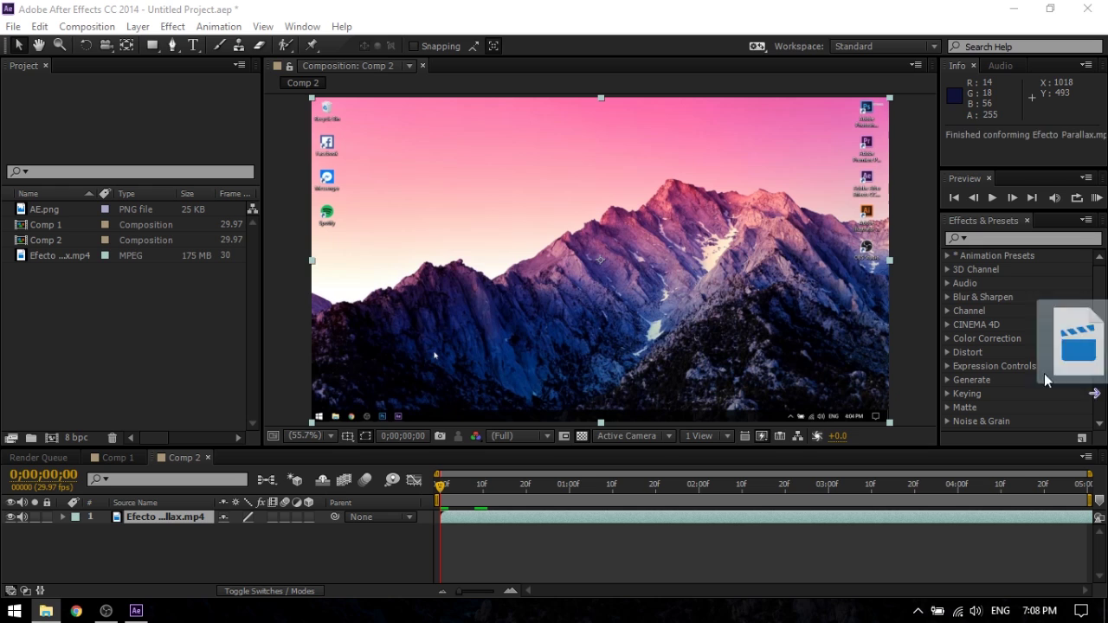
drag(1104, 347, 100, 310)
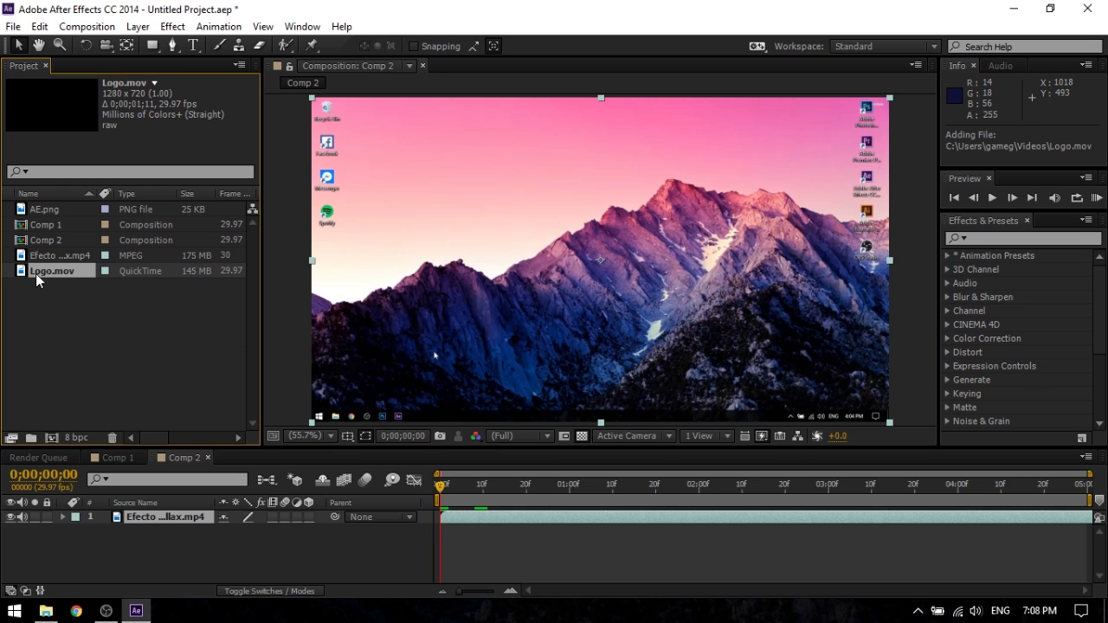
- Add Logo.mov as the top layer of Comp 2 above the mountain video
click(136, 515)
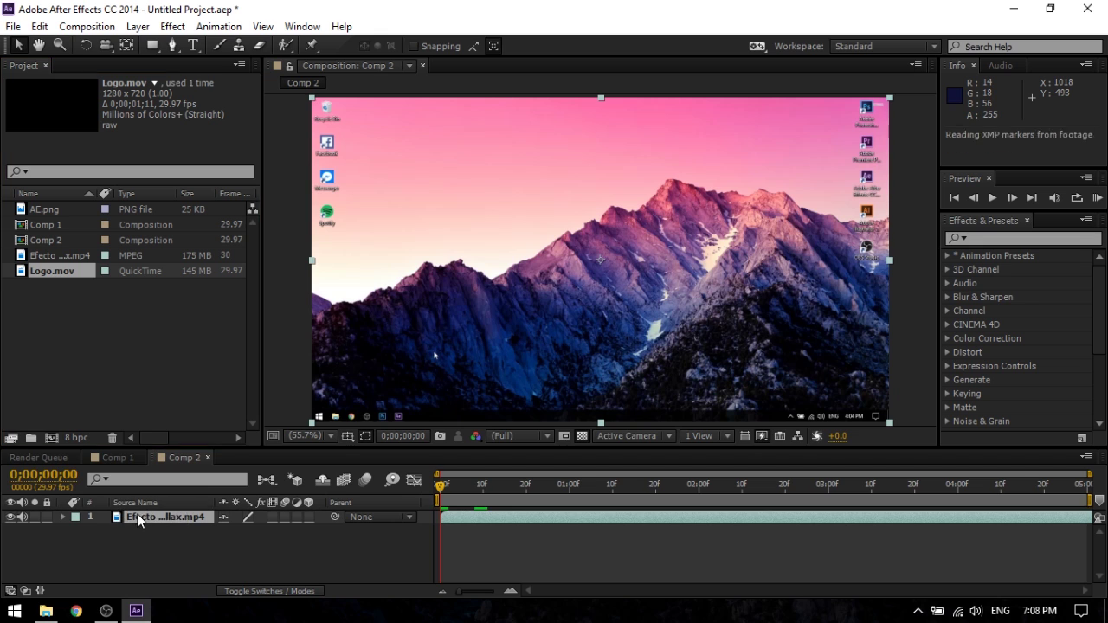
drag(136, 516, 136, 515)
mouse_move(446, 489)
mouse_down()
mouse_move(512, 491)
mouse_move(500, 489)
mouse_up()
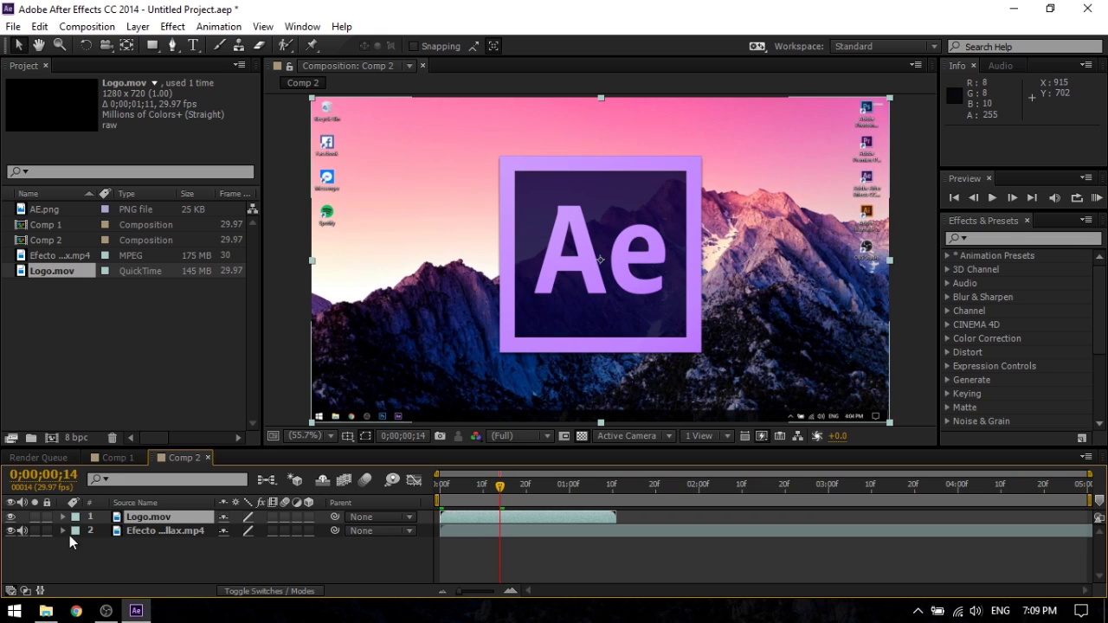
- Set preview resolution to Half and RAM-preview Comp 2
click(521, 438)
click(520, 477)
click(520, 437)
click(522, 496)
click(1097, 198)
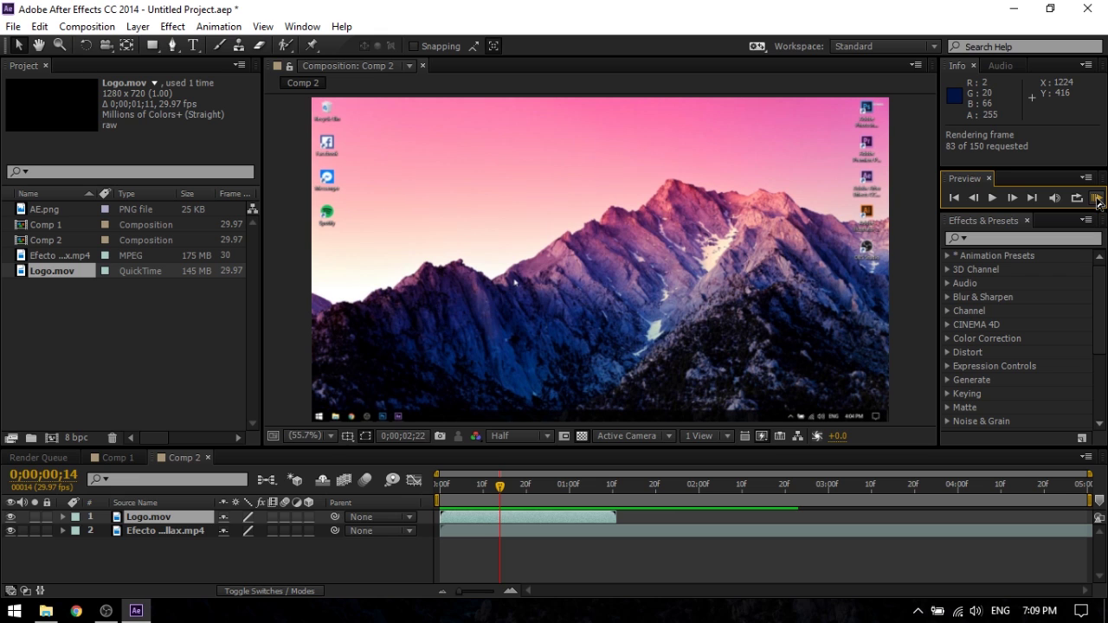
click(282, 439)
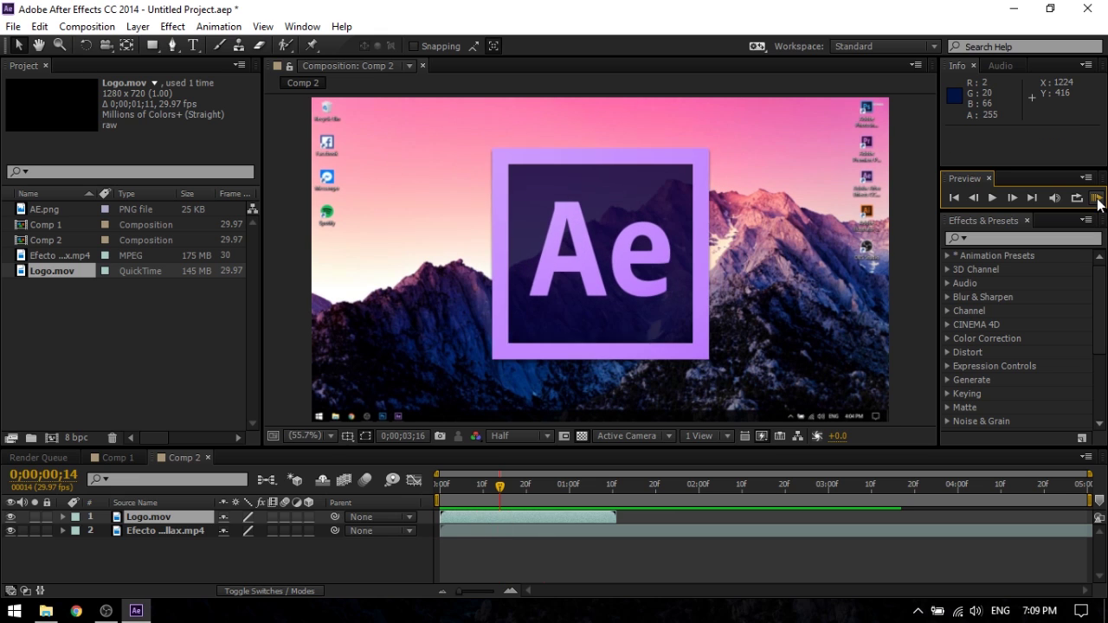
key(s)
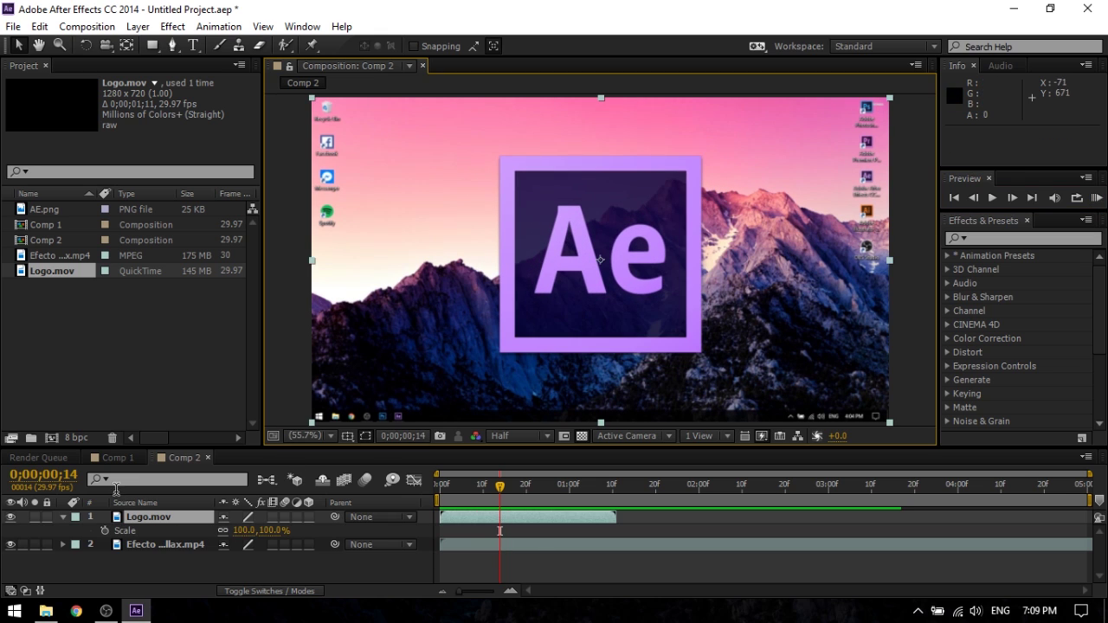
- Scale Logo.mov to 24% and move it to the video's bottom-left corner
drag(245, 531, 183, 531)
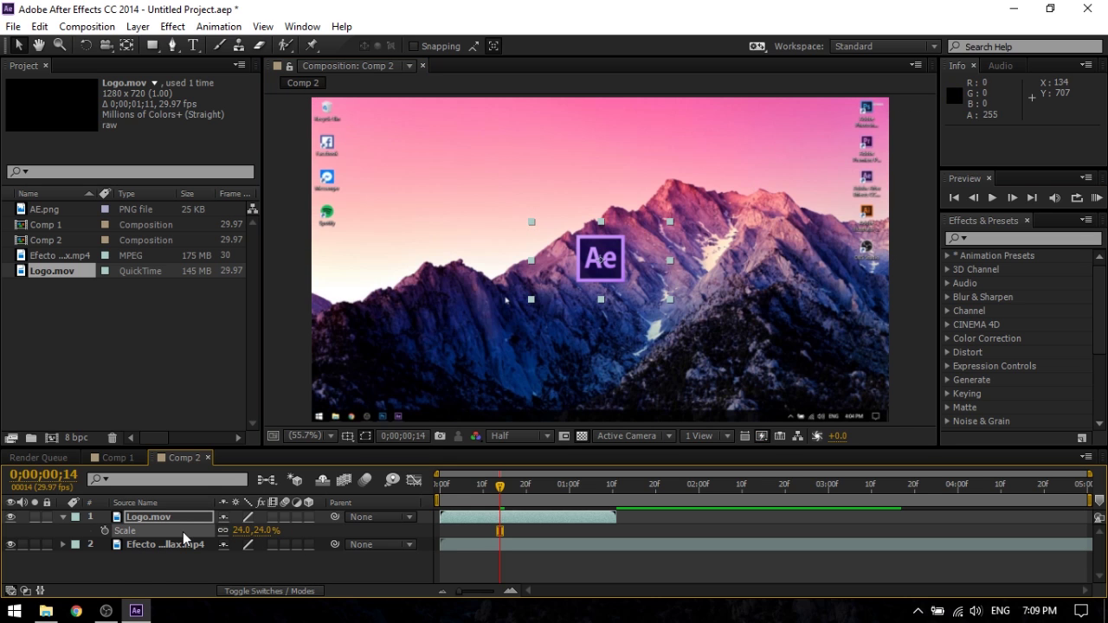
mouse_move(591, 257)
mouse_down()
mouse_move(405, 124)
mouse_move(367, 130)
mouse_up()
drag(373, 179, 354, 424)
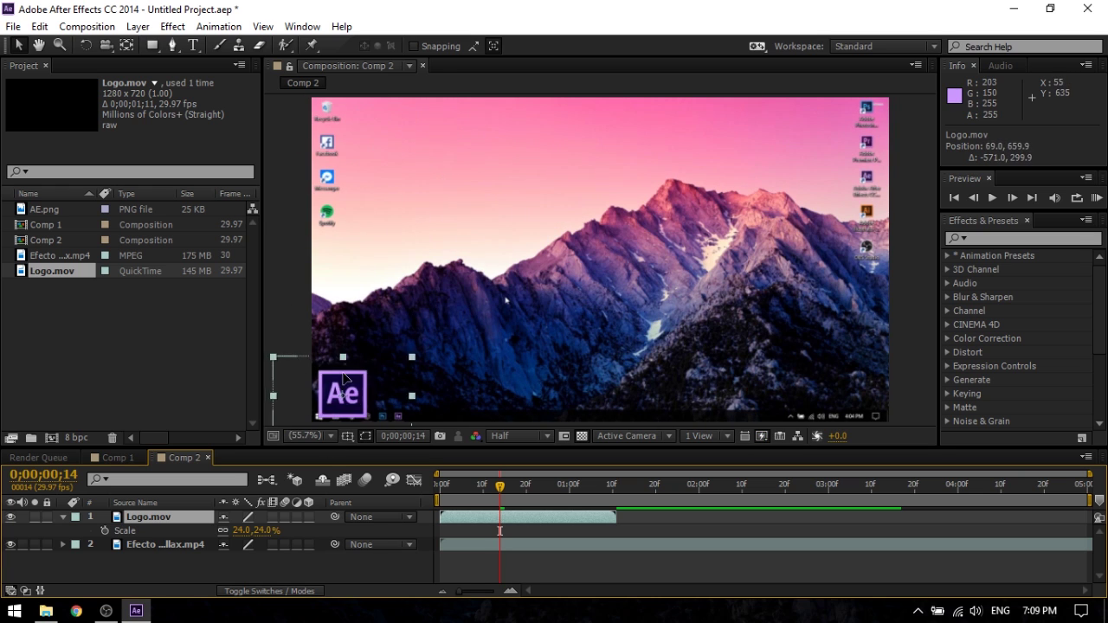
click(256, 579)
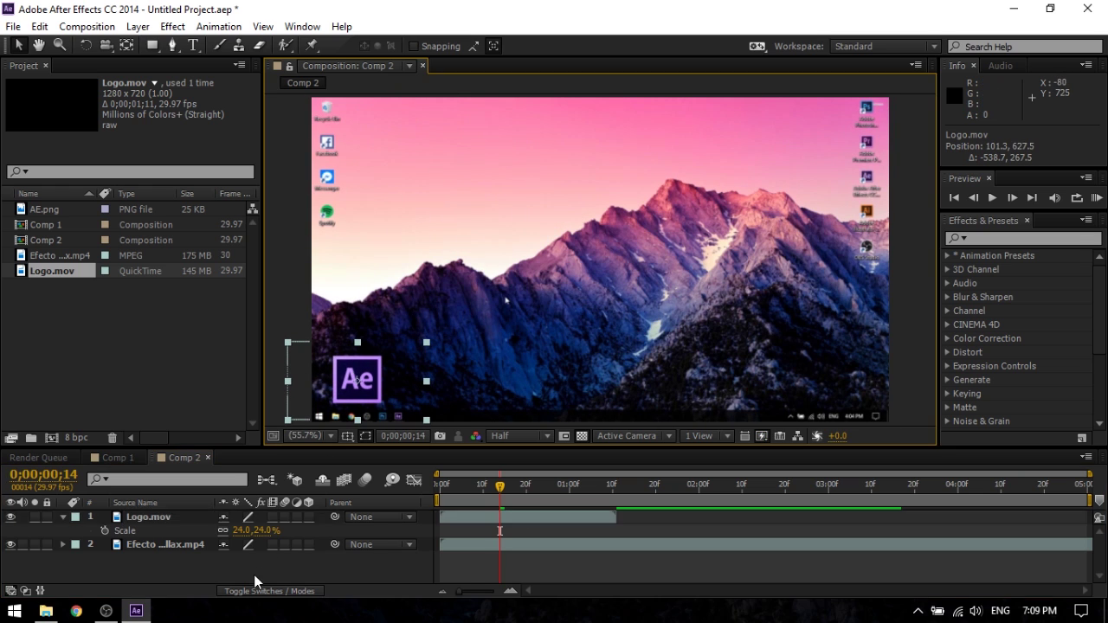
click(63, 517)
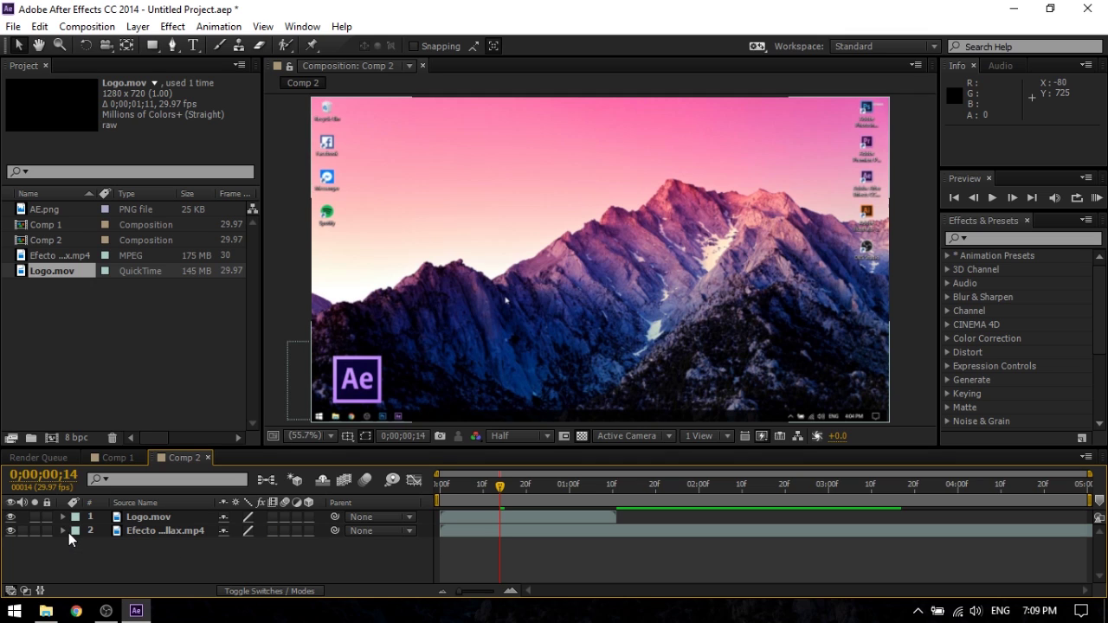
click(64, 531)
click(63, 530)
click(1096, 198)
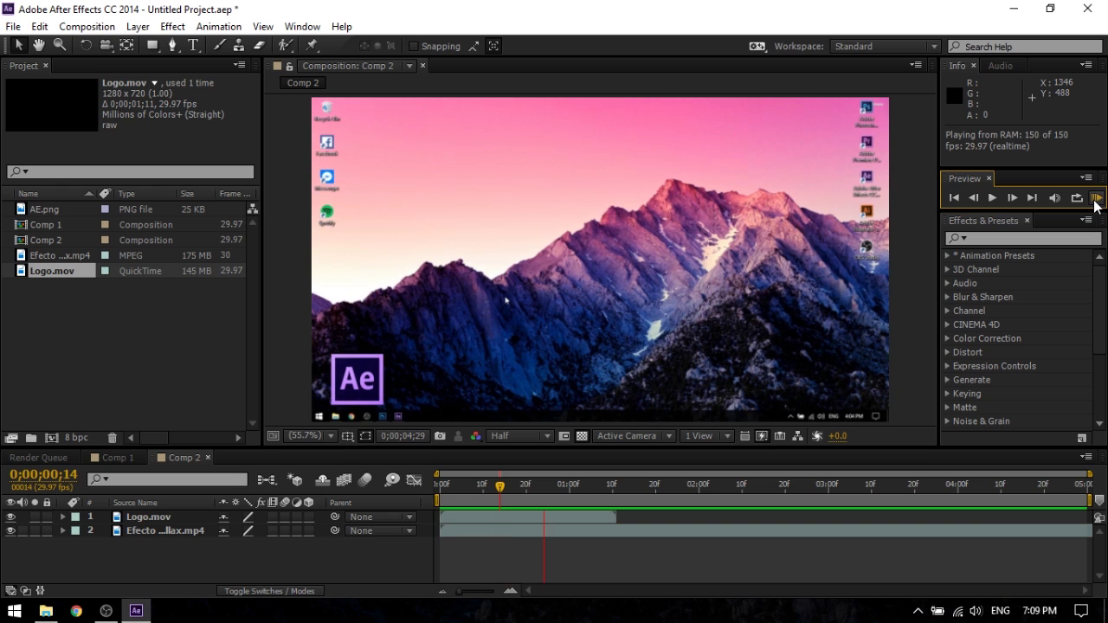
click(1096, 201)
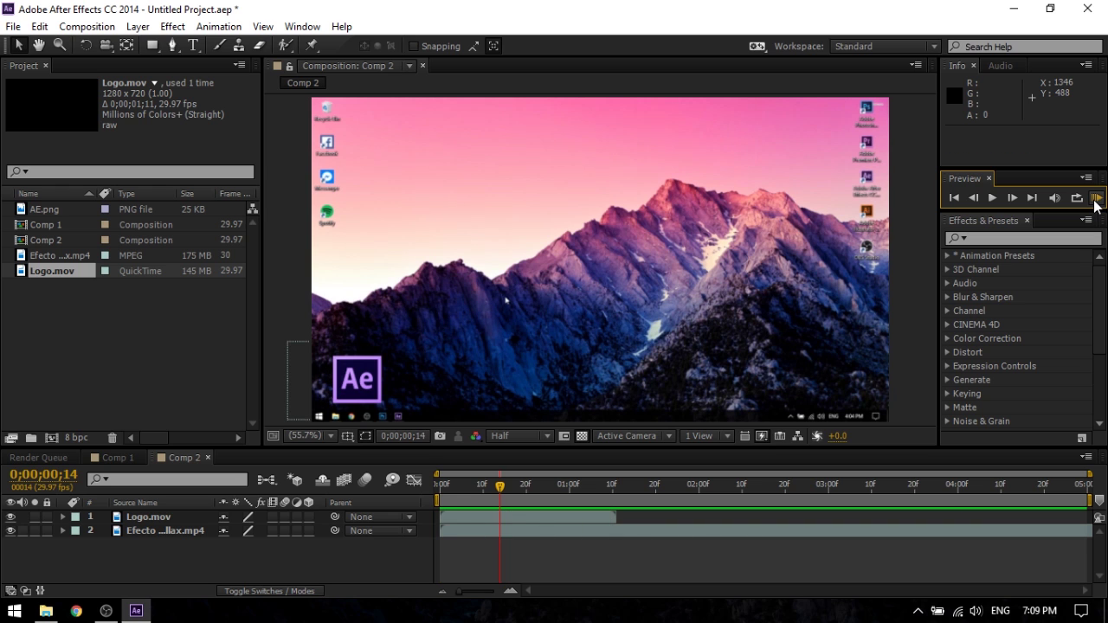
click(1096, 199)
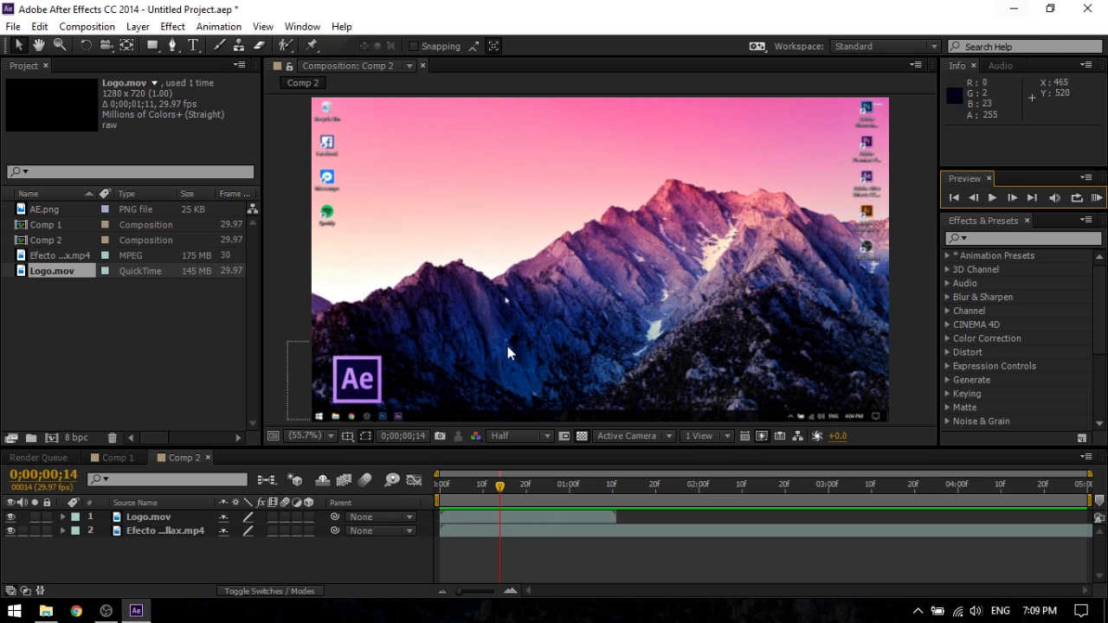
click(1097, 199)
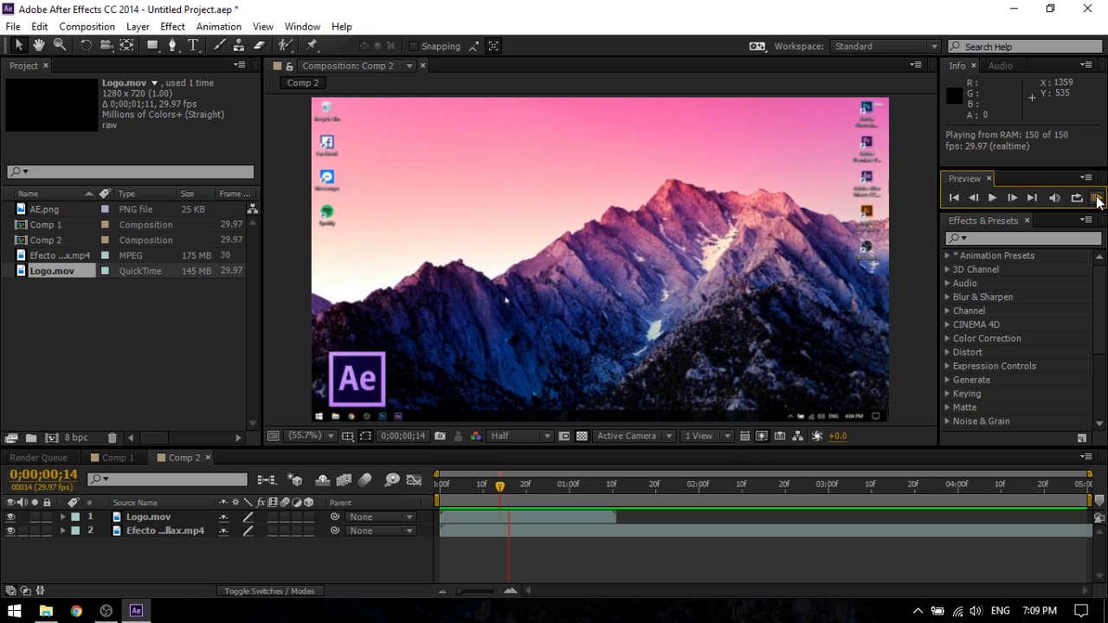